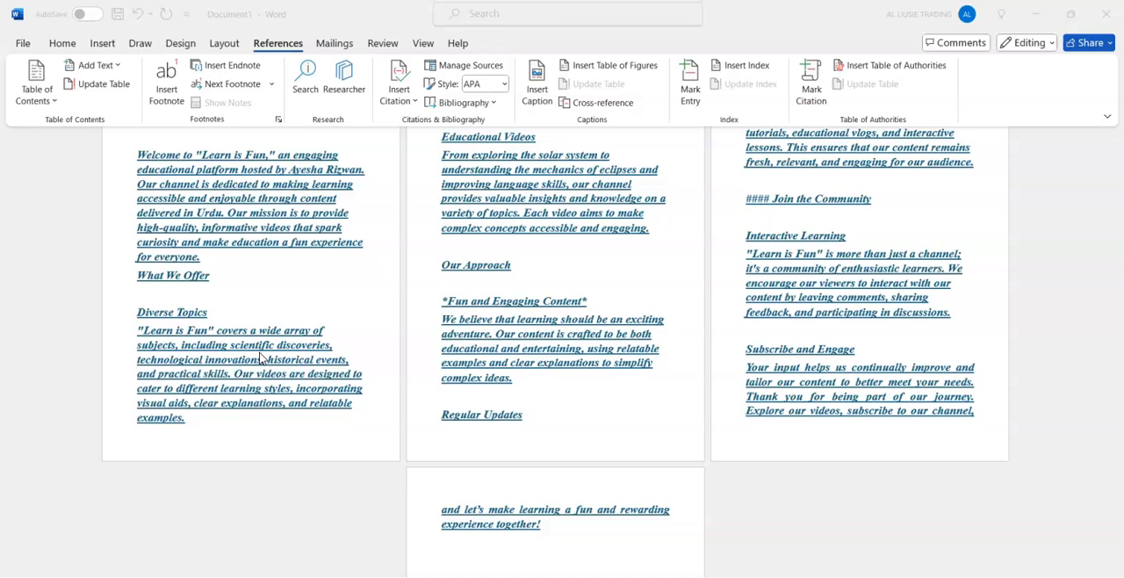
pyautogui.click(643, 288)
pyautogui.click(560, 252)
pyautogui.scroll(5, 561, 233)
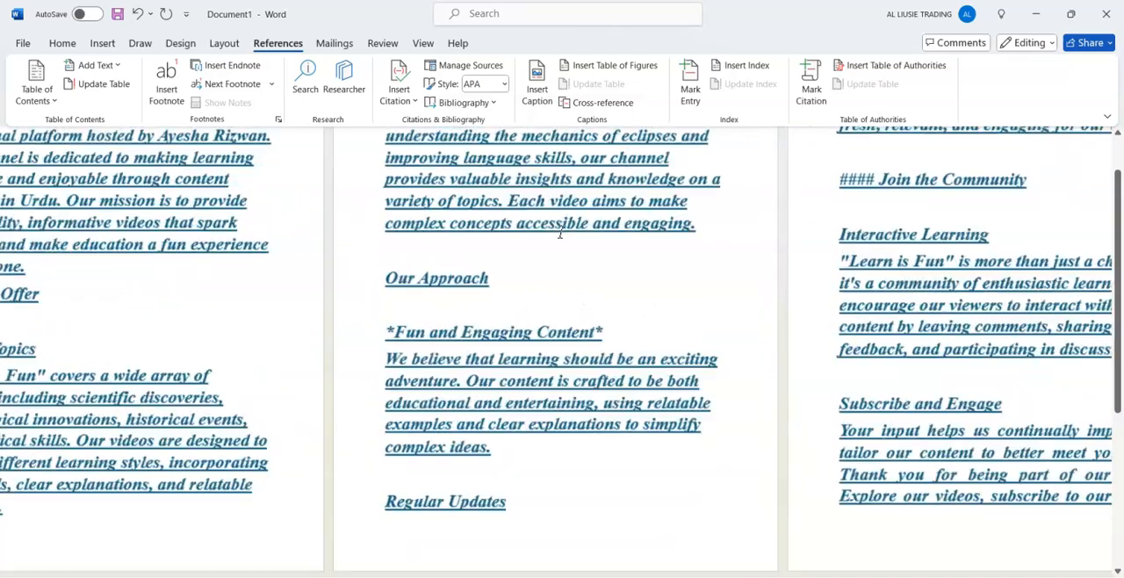
pyautogui.scroll(-8, 560, 232)
pyautogui.hotkey('ctrl', 'a')
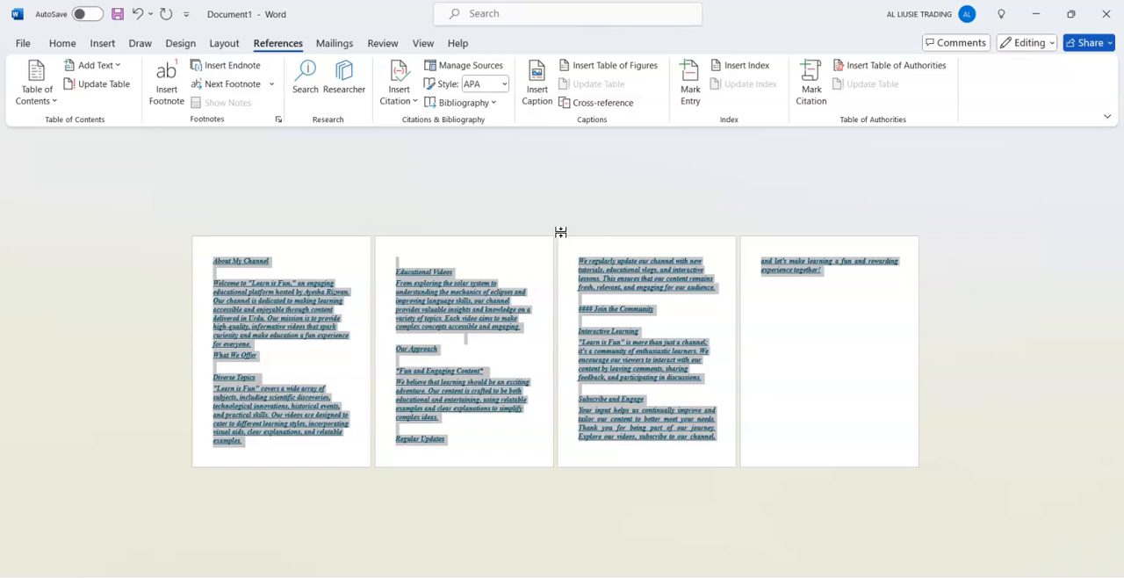
pyautogui.keyDown('ctrl'); pyautogui.scroll(3, 560, 232); pyautogui.keyUp('ctrl')
pyautogui.click(562, 232)
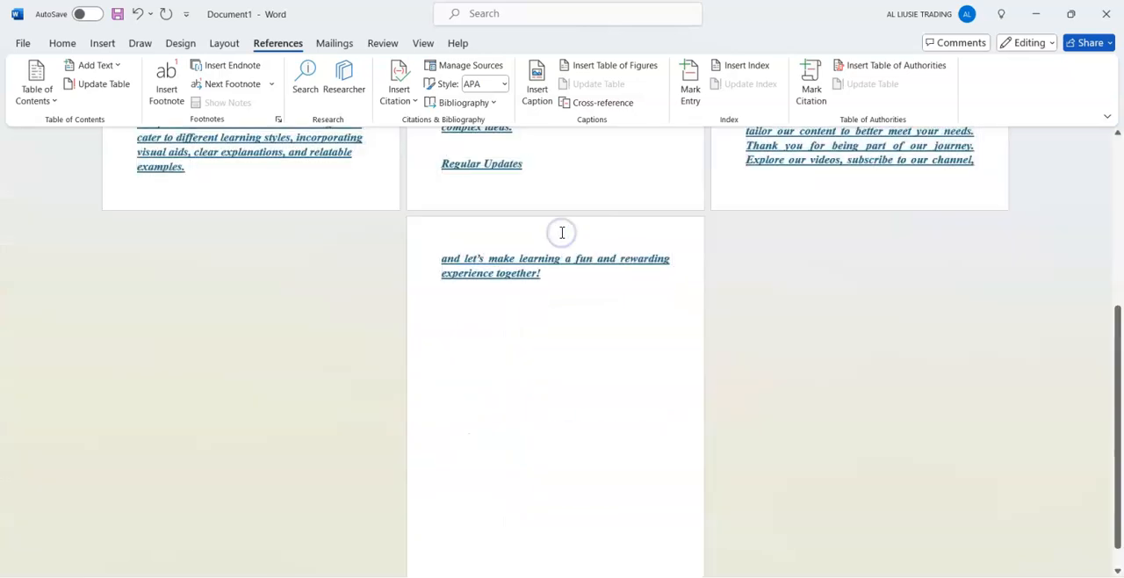
pyautogui.scroll(5, 562, 233)
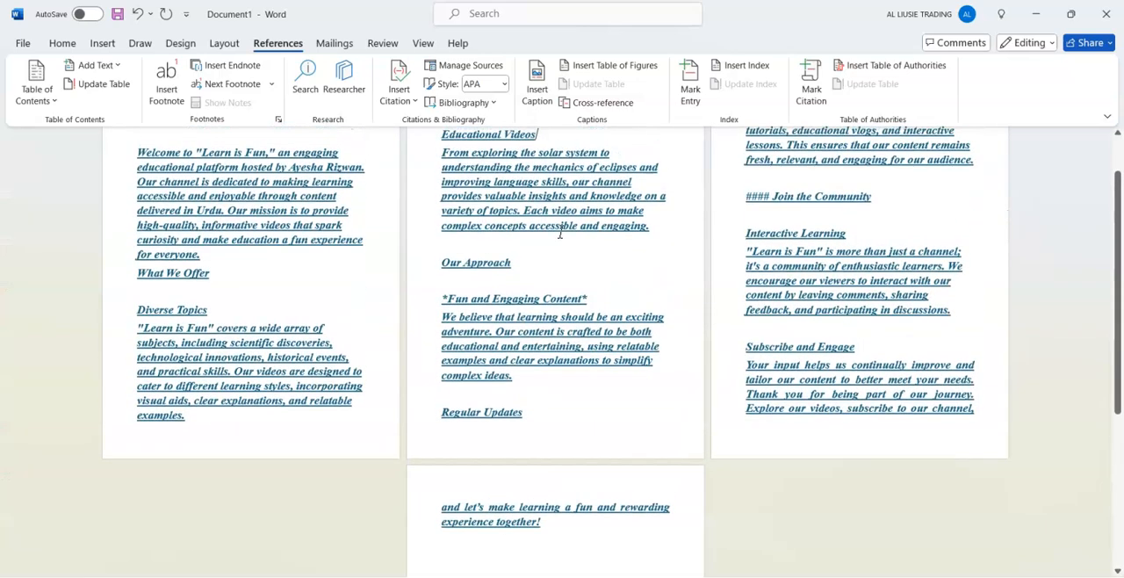
# Set all of the document's text to 16 pt Times New Roman (Headings).
pyautogui.hotkey('ctrl', 'a')
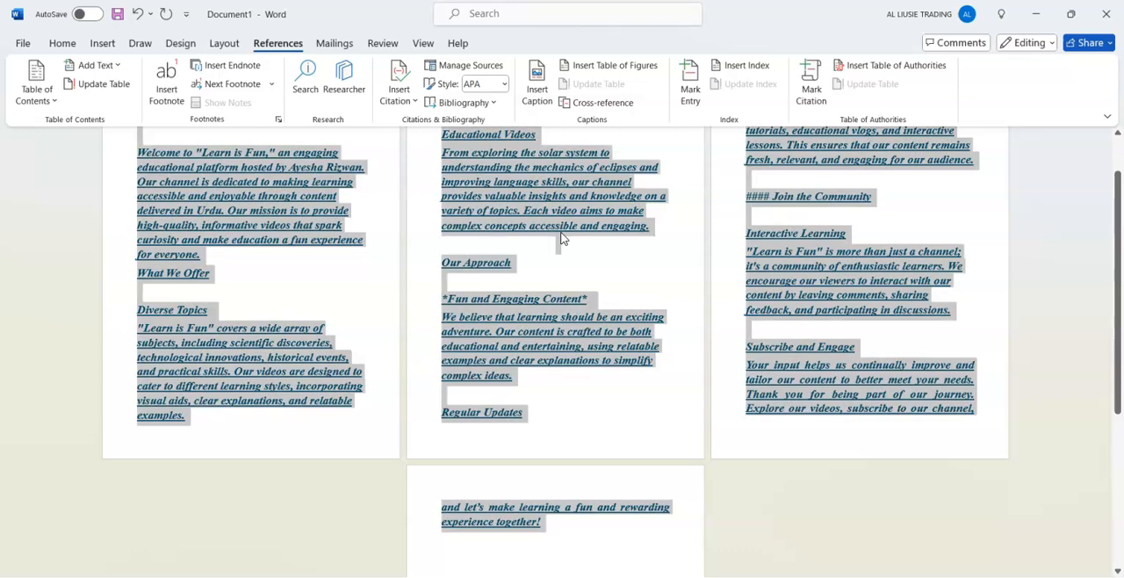
pyautogui.click(62, 48)
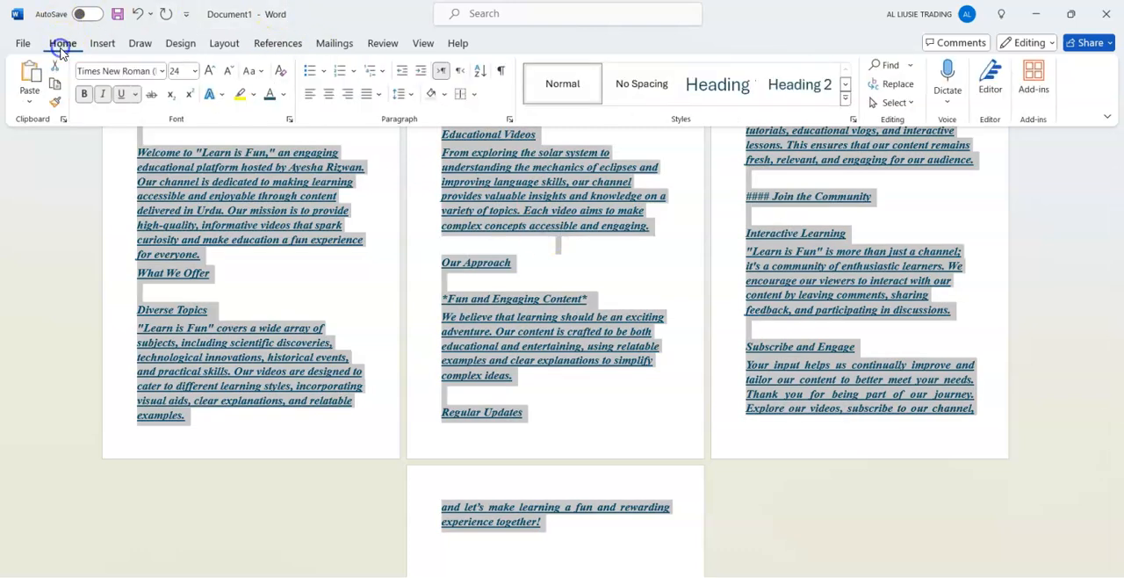
pyautogui.click(194, 70)
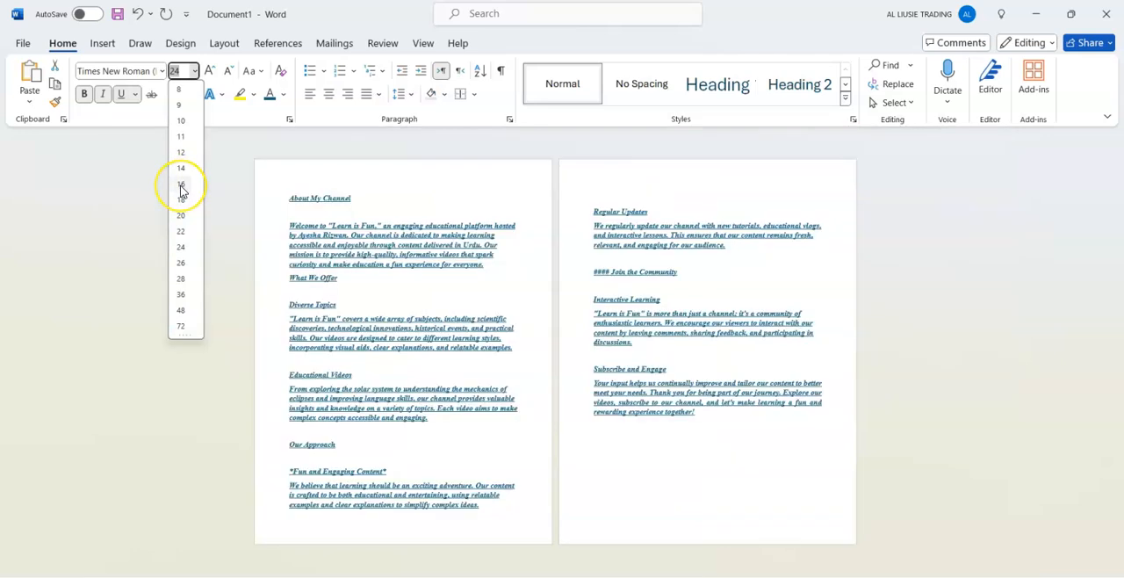
pyautogui.click(181, 187)
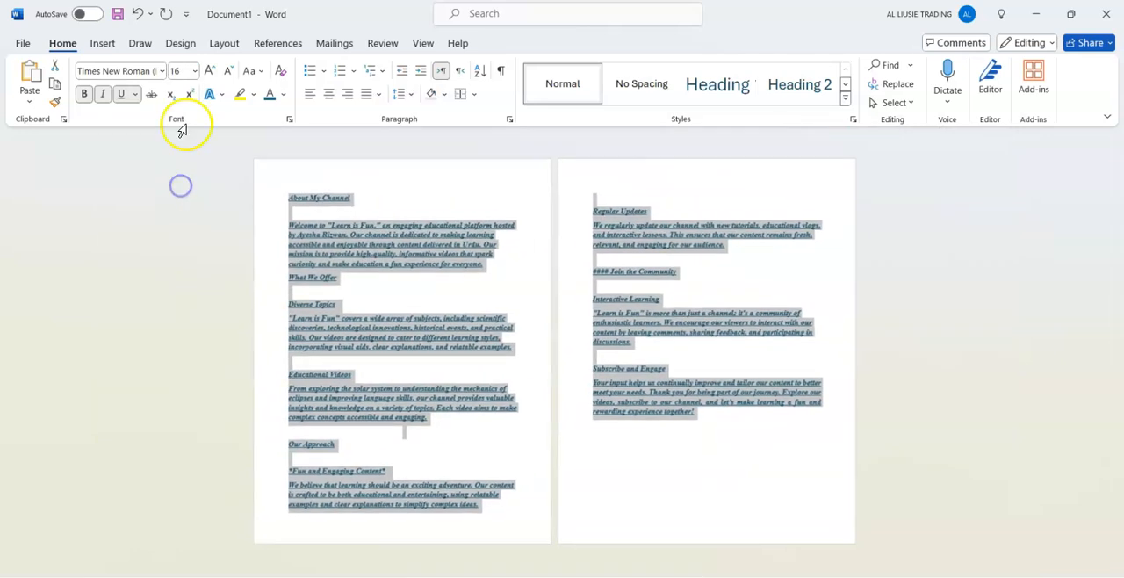
pyautogui.click(162, 70)
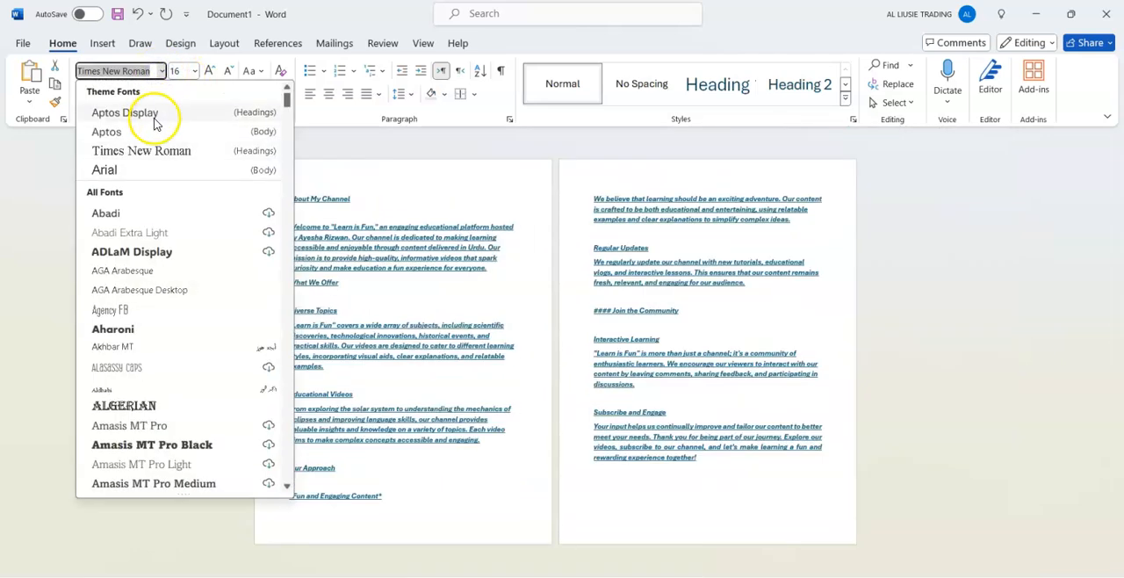
pyautogui.click(183, 151)
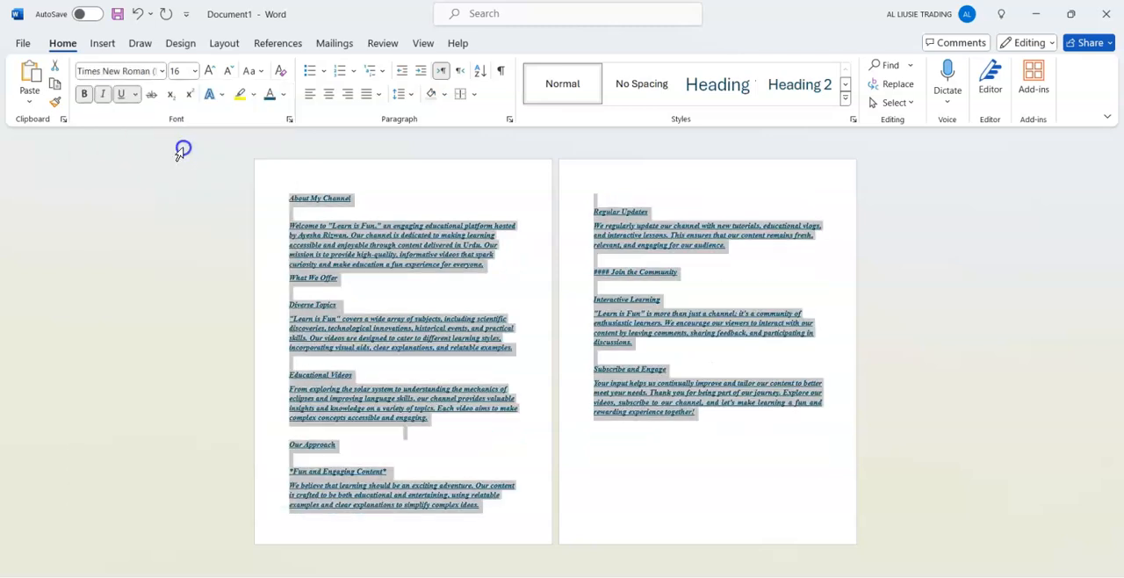
# Change all of the document's text to sentence case and justify its paragraphs.
pyautogui.click(255, 70)
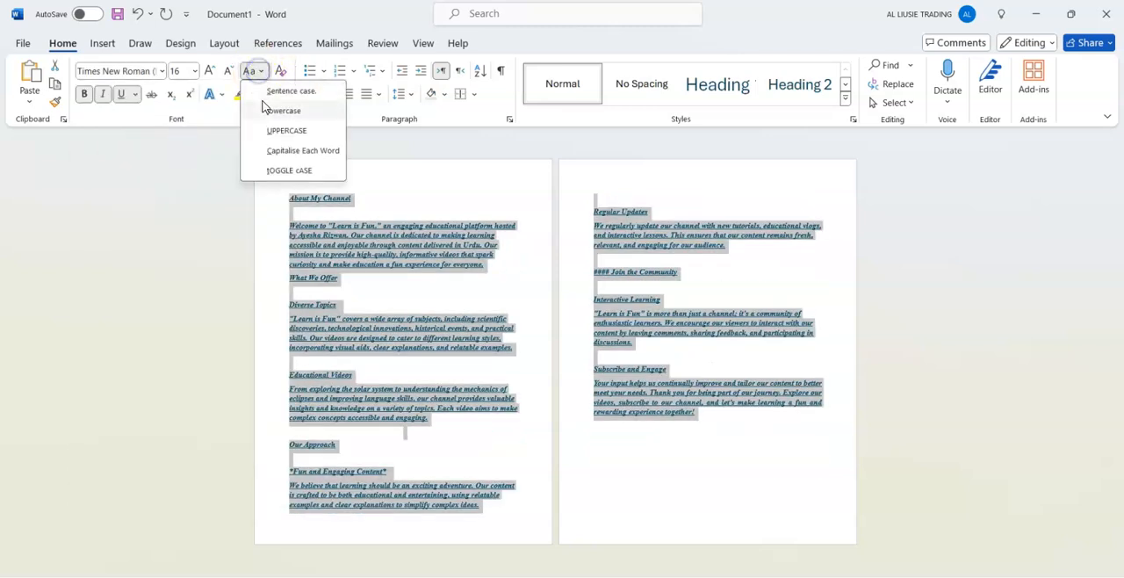
pyautogui.click(270, 90)
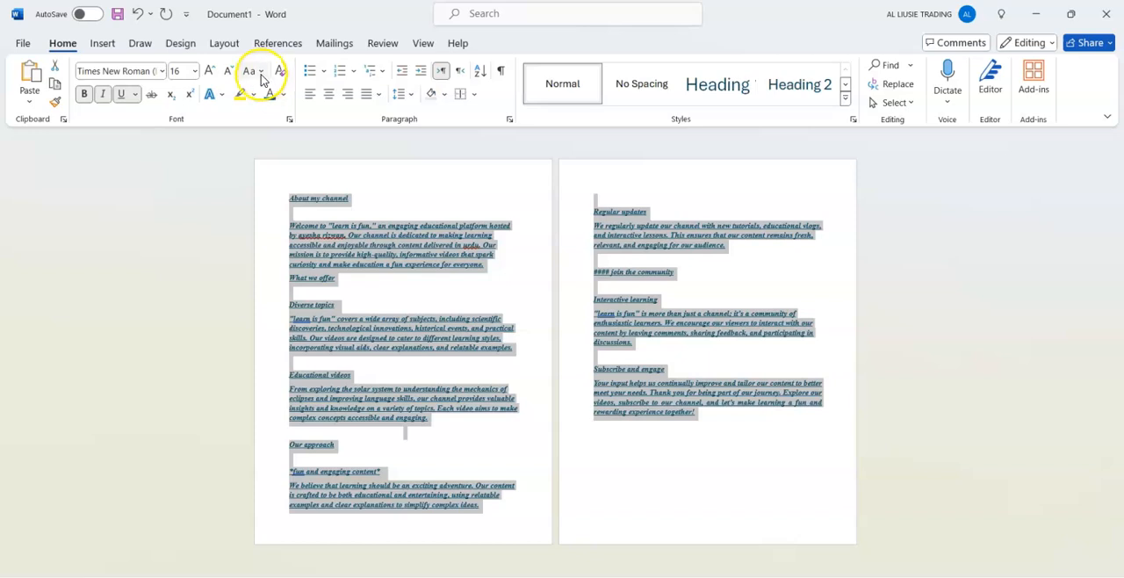
pyautogui.click(376, 94)
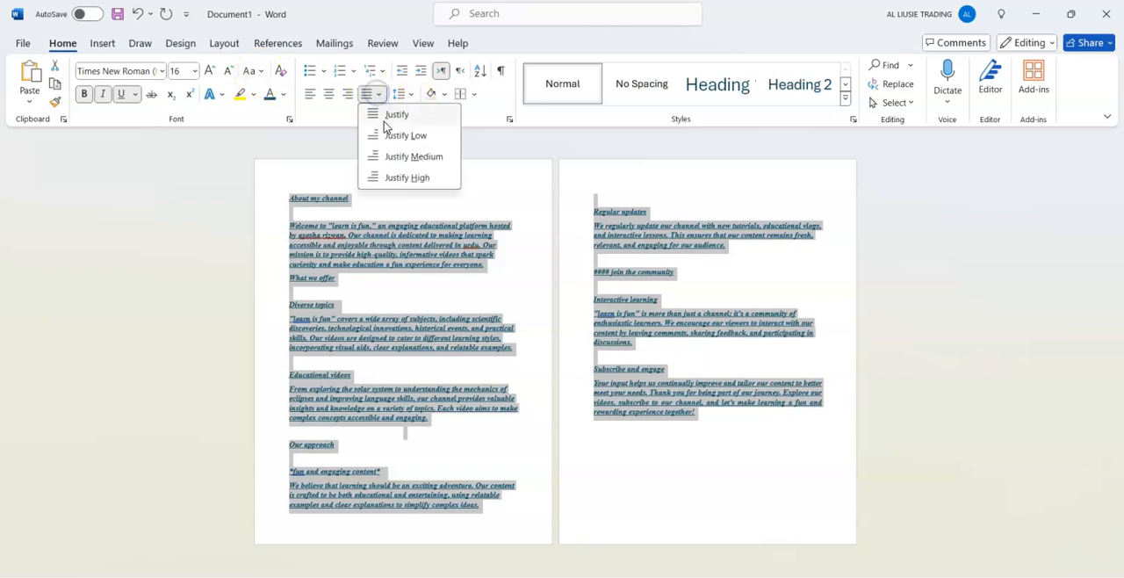
pyautogui.click(389, 114)
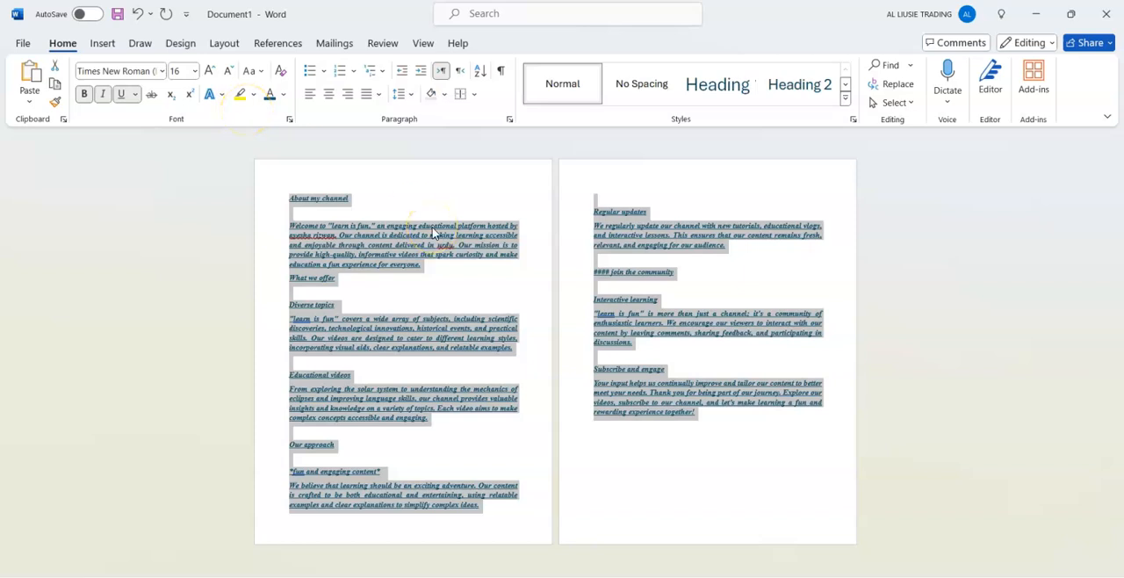
# Apply the Heading 1 style to the "About my channel" line at the start of the document.
pyautogui.click(504, 290)
pyautogui.scroll(5, 504, 290)
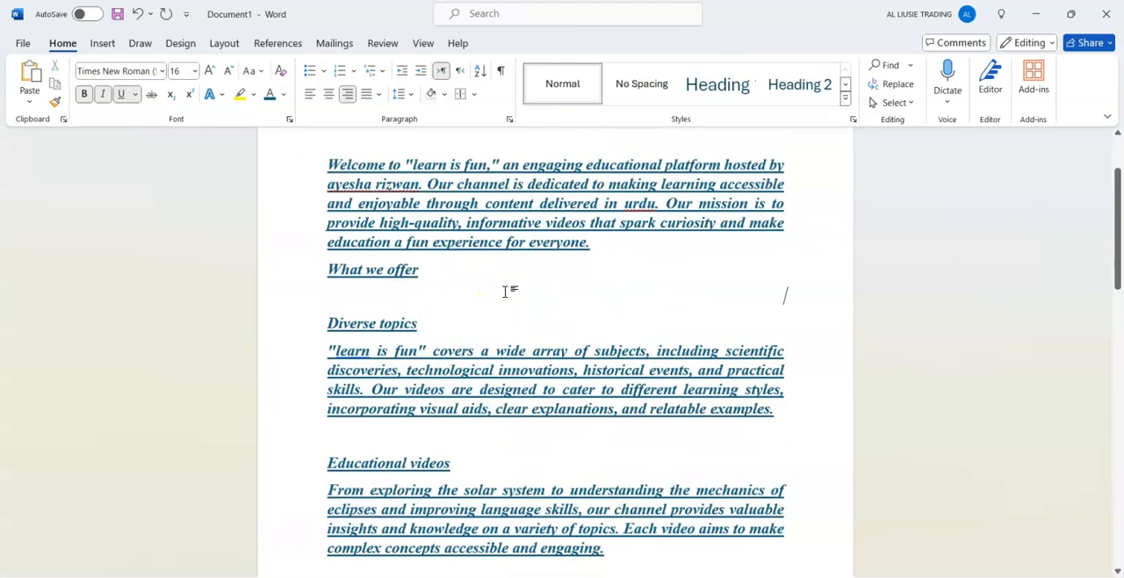
pyautogui.scroll(2, 505, 290)
pyautogui.moveTo(1117, 215); pyautogui.dragTo(1121, 193)
pyautogui.click(477, 184)
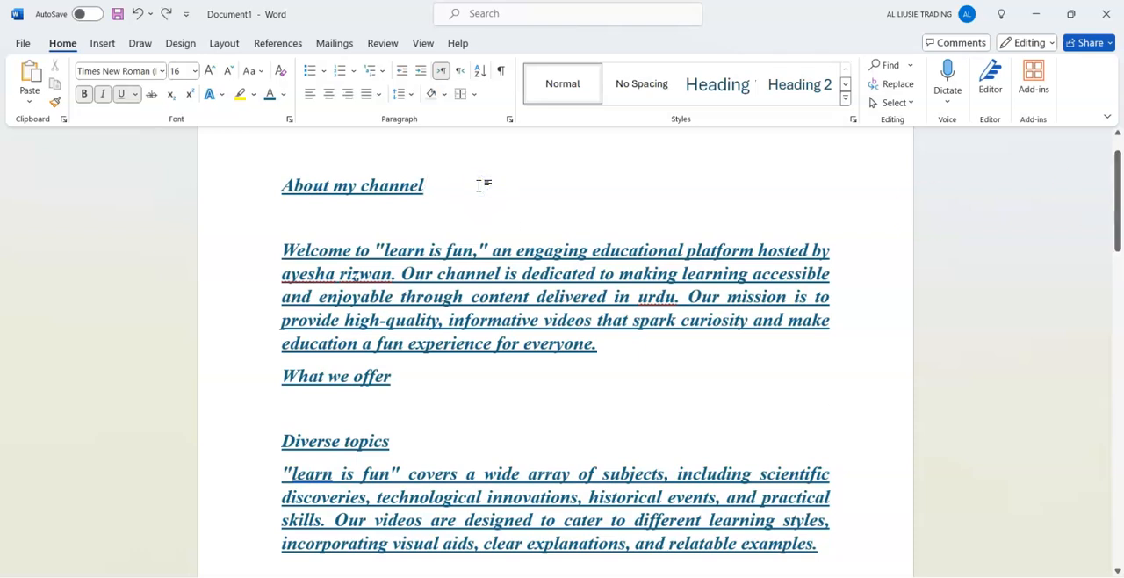
pyautogui.click(845, 98)
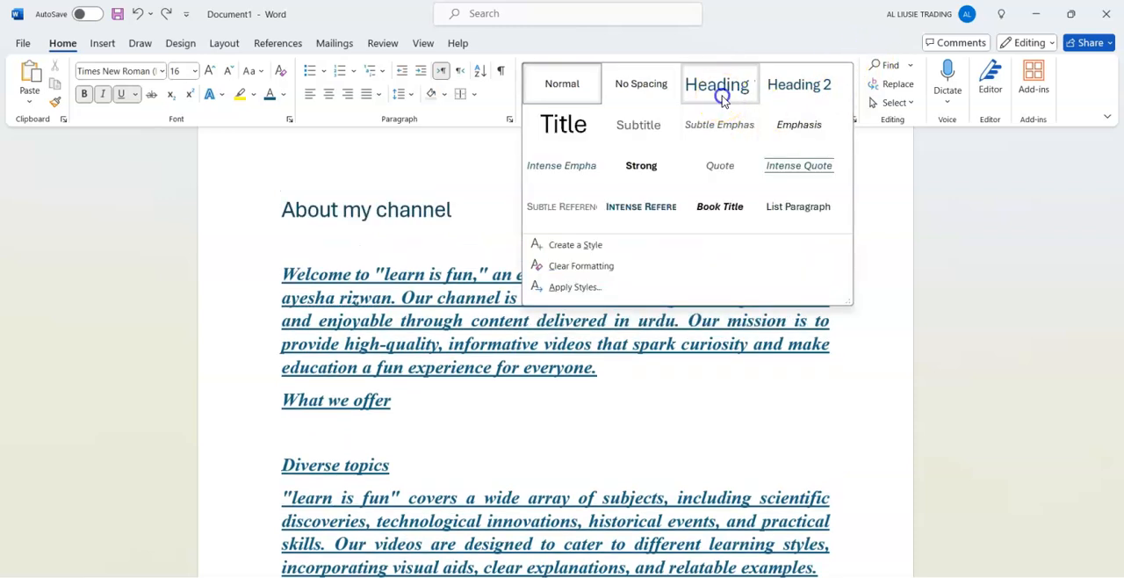
pyautogui.click(721, 92)
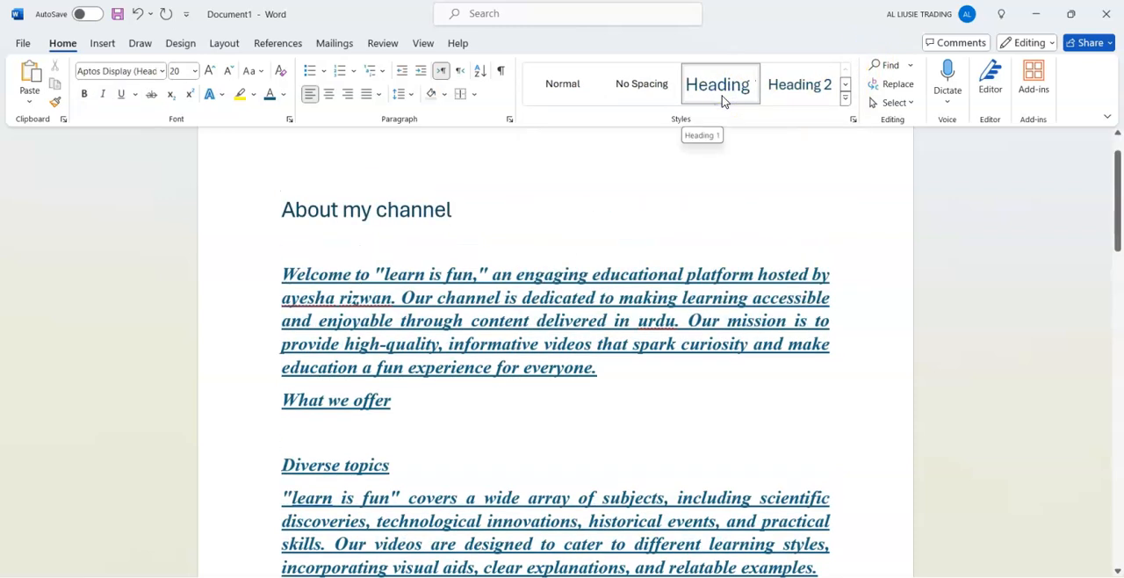
# Modify the Heading 1 style to use an 18 pt Times New Roman font.
pyautogui.rightClick(722, 101)
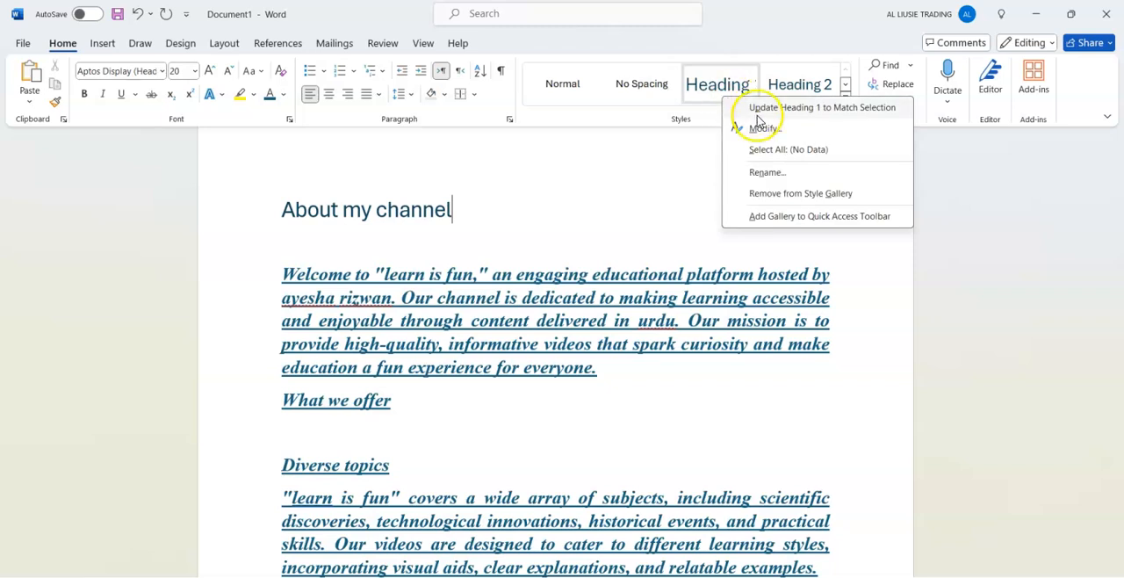
pyautogui.click(764, 128)
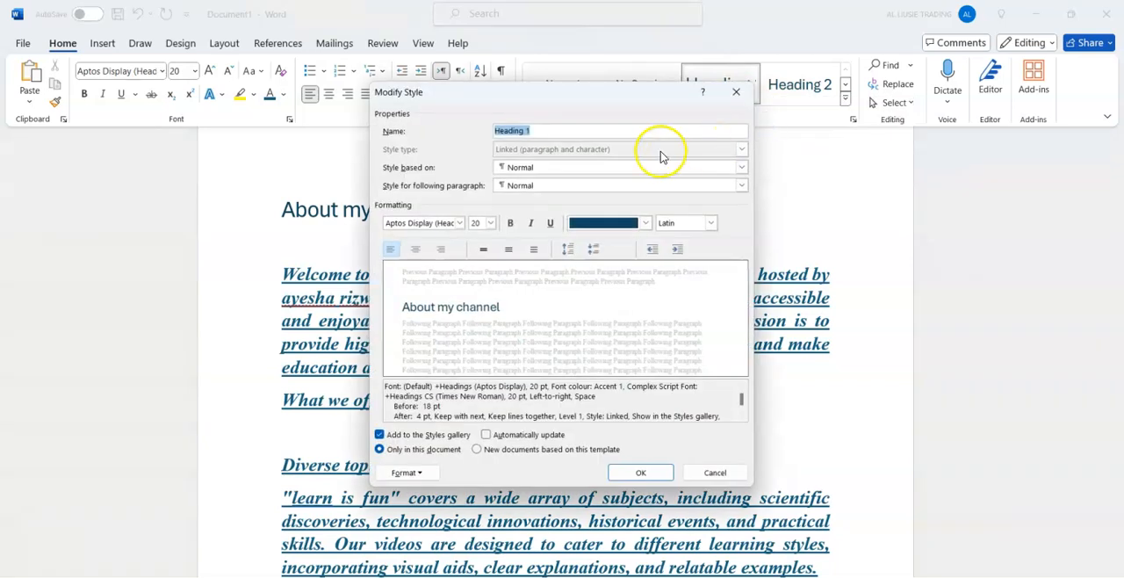
pyautogui.click(490, 222)
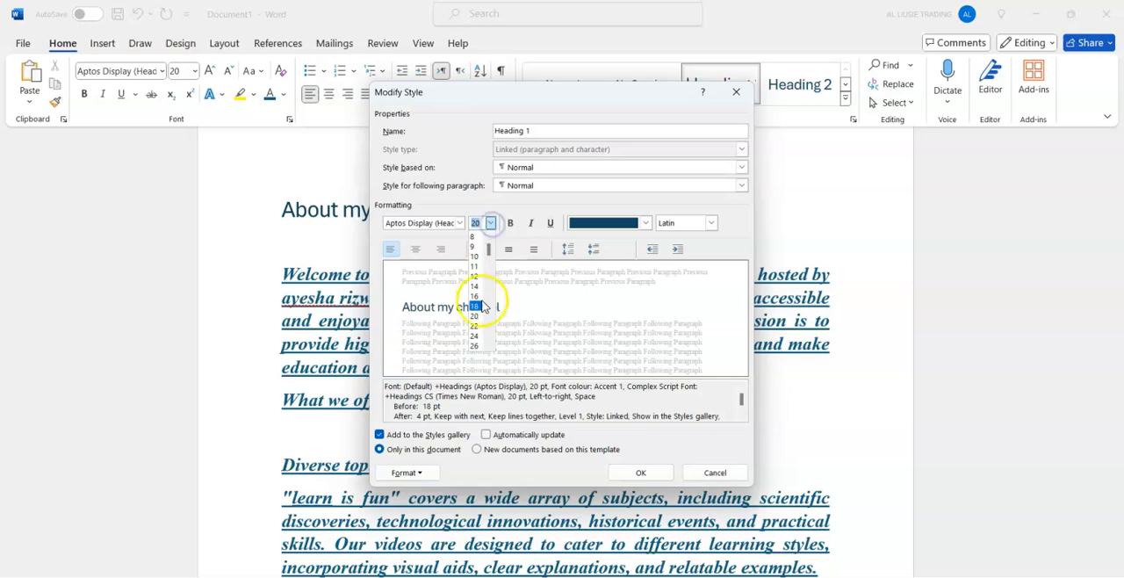
pyautogui.click(476, 307)
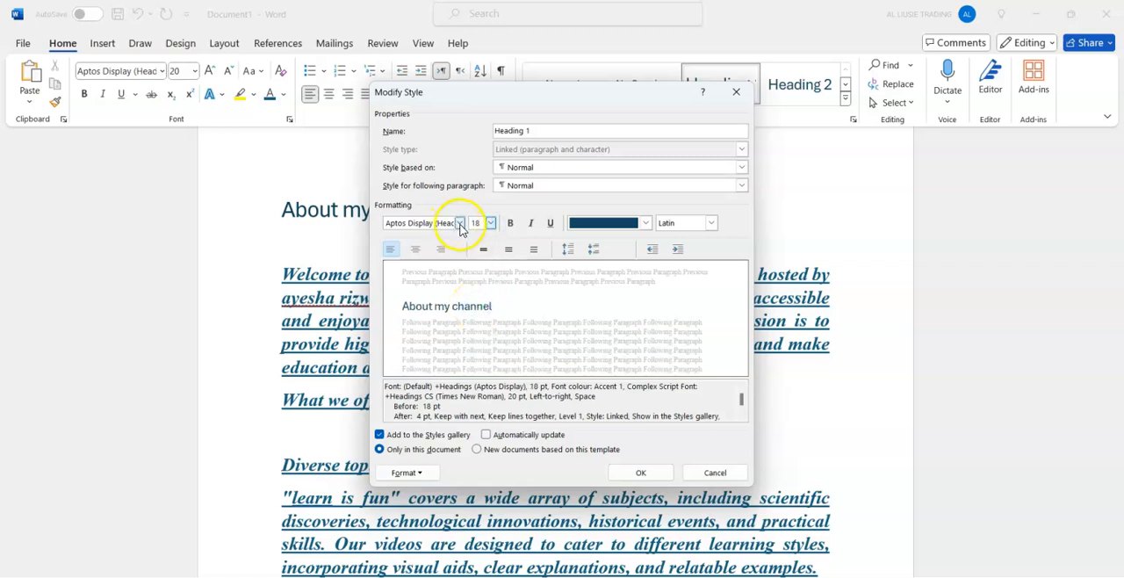
pyautogui.click(459, 223)
pyautogui.click(445, 270)
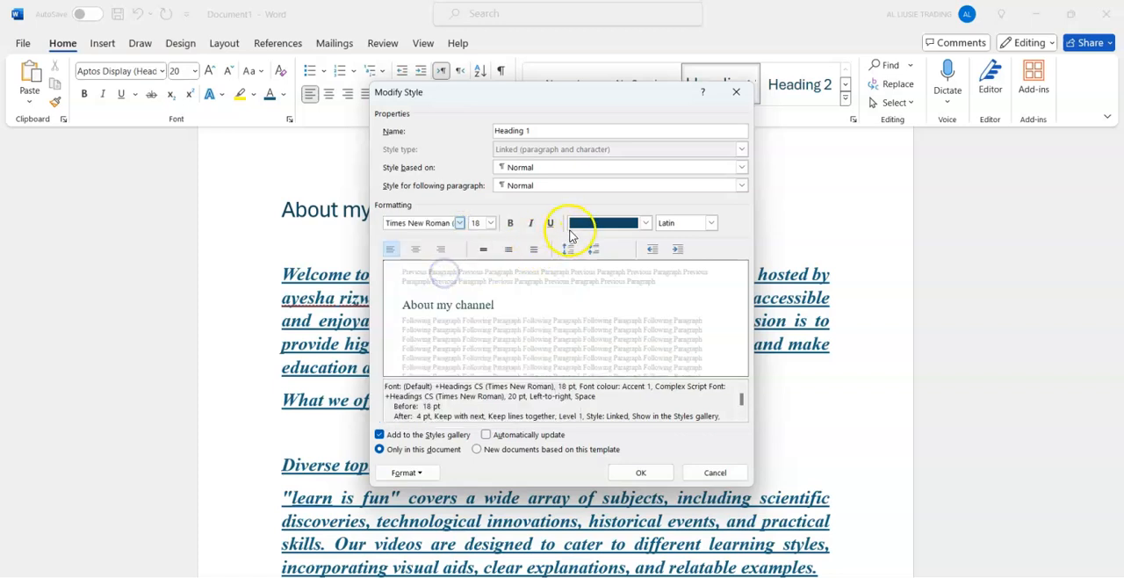
# Give the Heading 1 style the Automatic font colour and bold, save it, and reapply it to the "About my channel" heading.
pyautogui.click(629, 222)
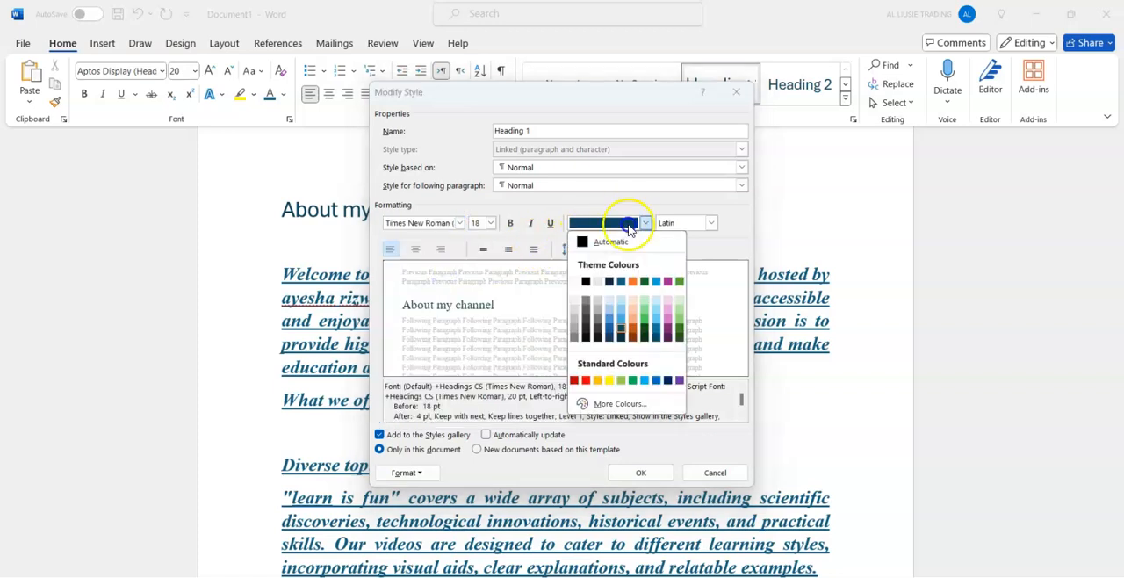
pyautogui.click(584, 241)
pyautogui.click(513, 223)
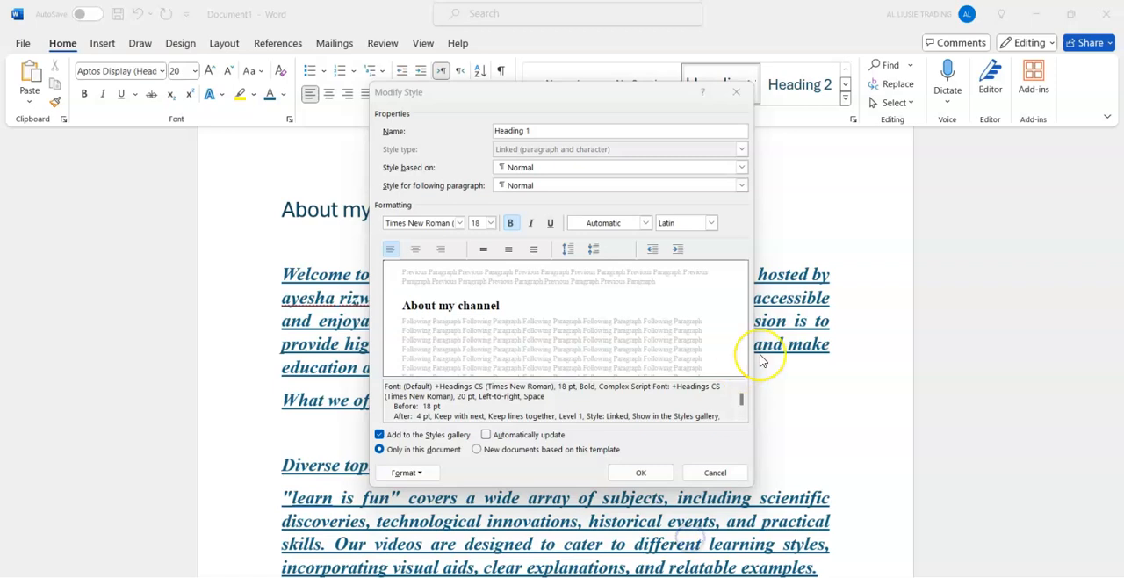
pyautogui.click(725, 441)
pyautogui.hotkey('ctrl', 'b')
pyautogui.hotkey('ctrl', 'b')
pyautogui.click(703, 452)
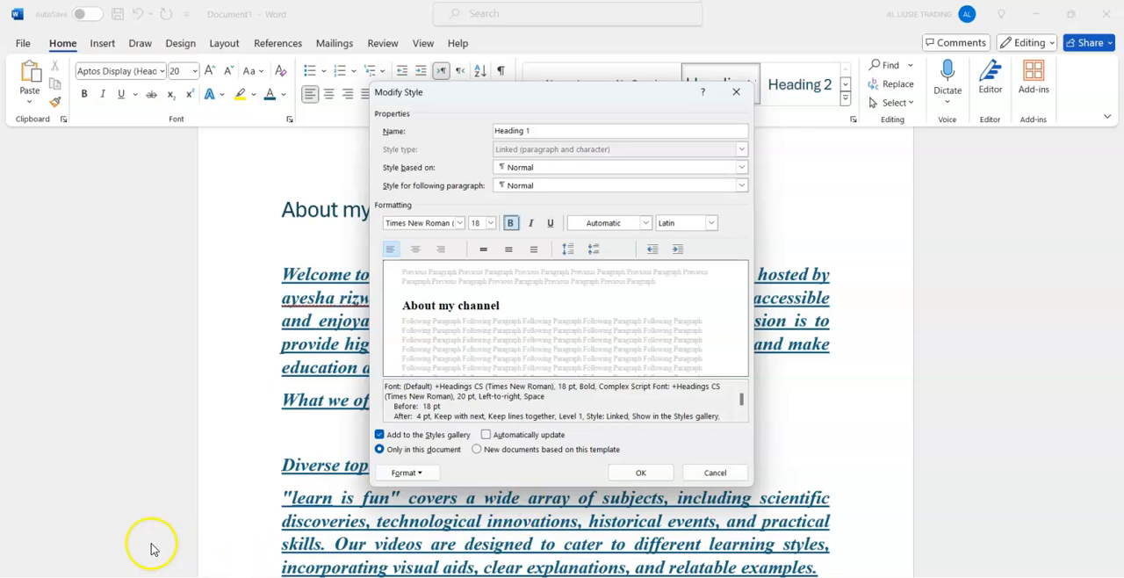
pyautogui.click(638, 477)
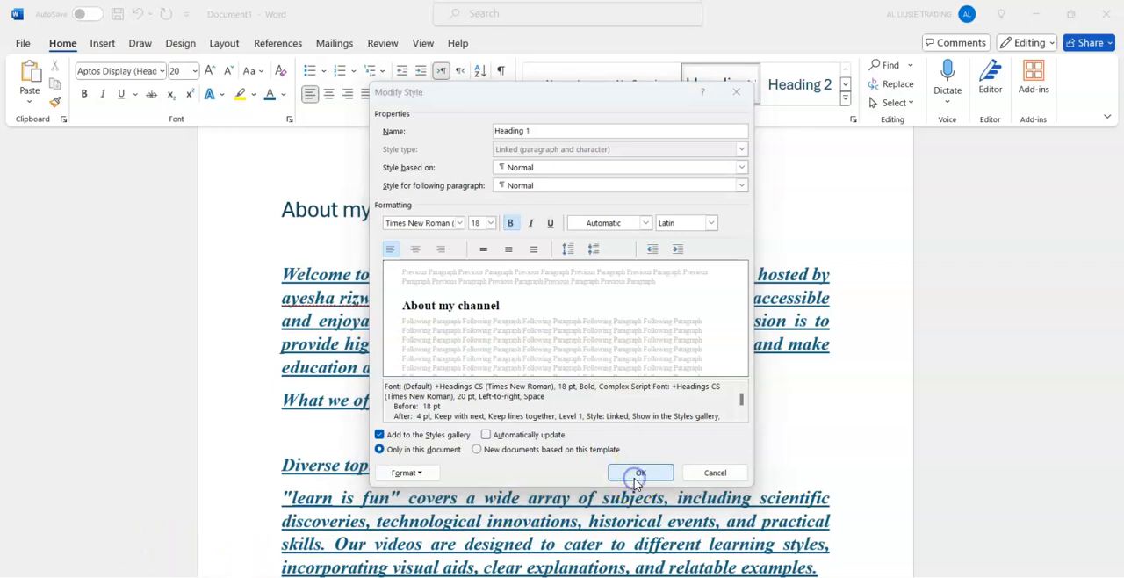
pyautogui.click(638, 478)
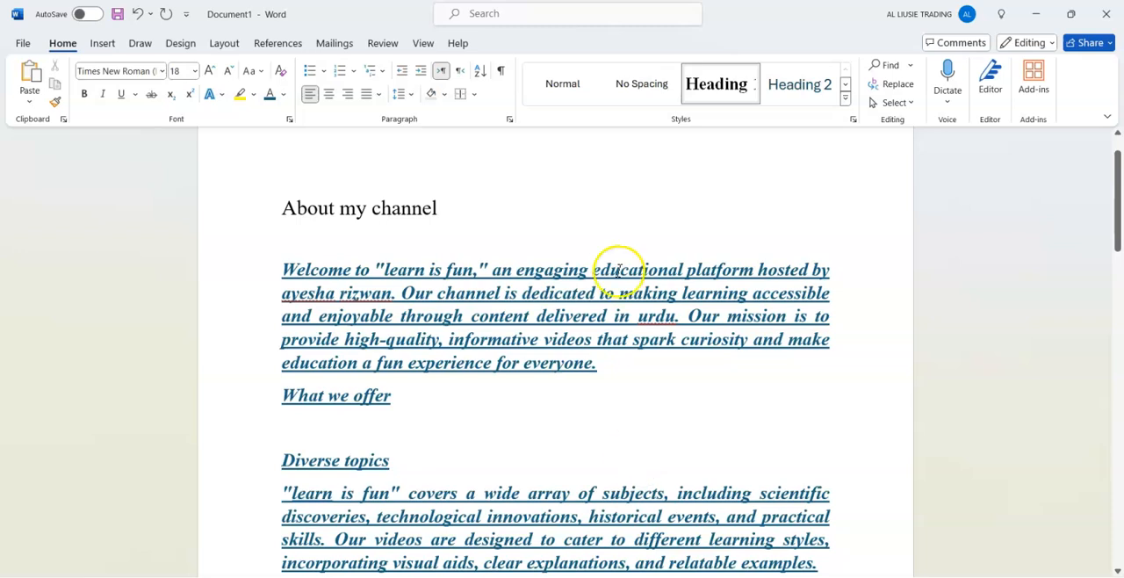
pyautogui.click(726, 98)
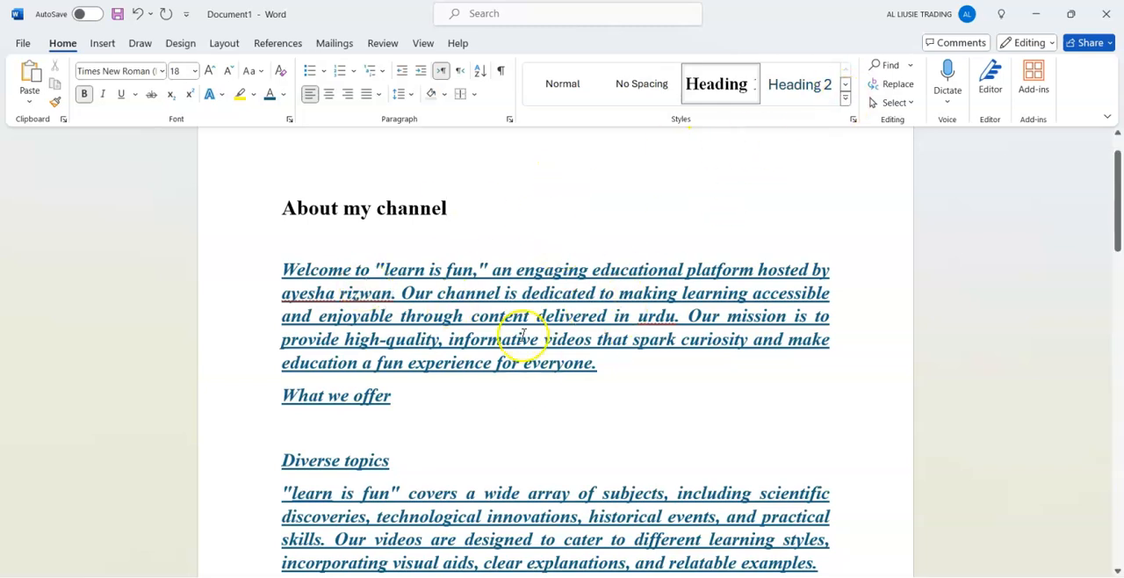
# Remove the underline from all of the document's text.
pyautogui.hotkey('ctrl', 'a')
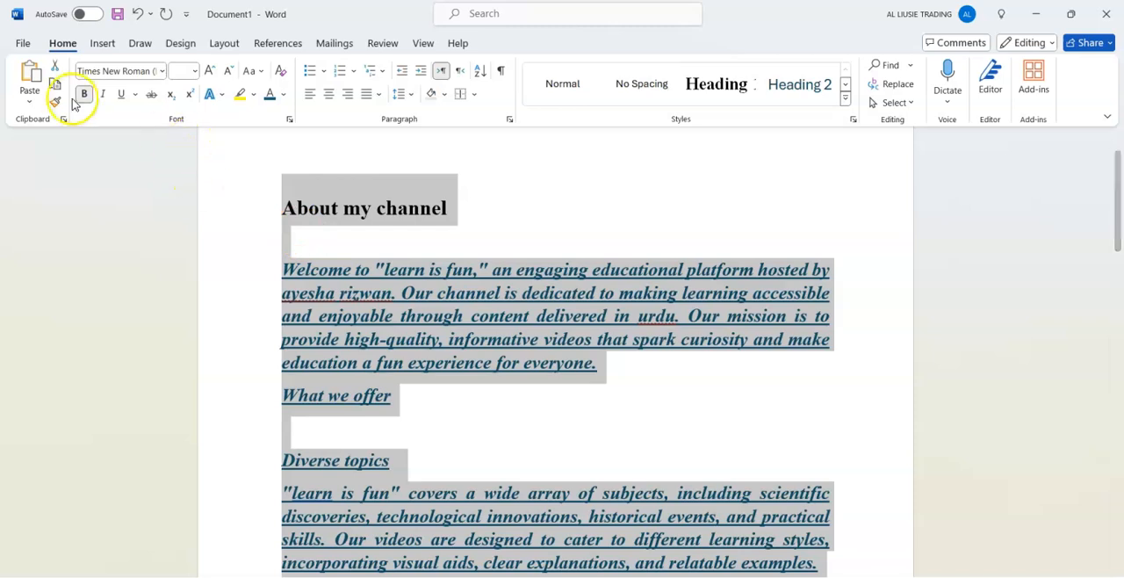
pyautogui.click(122, 94)
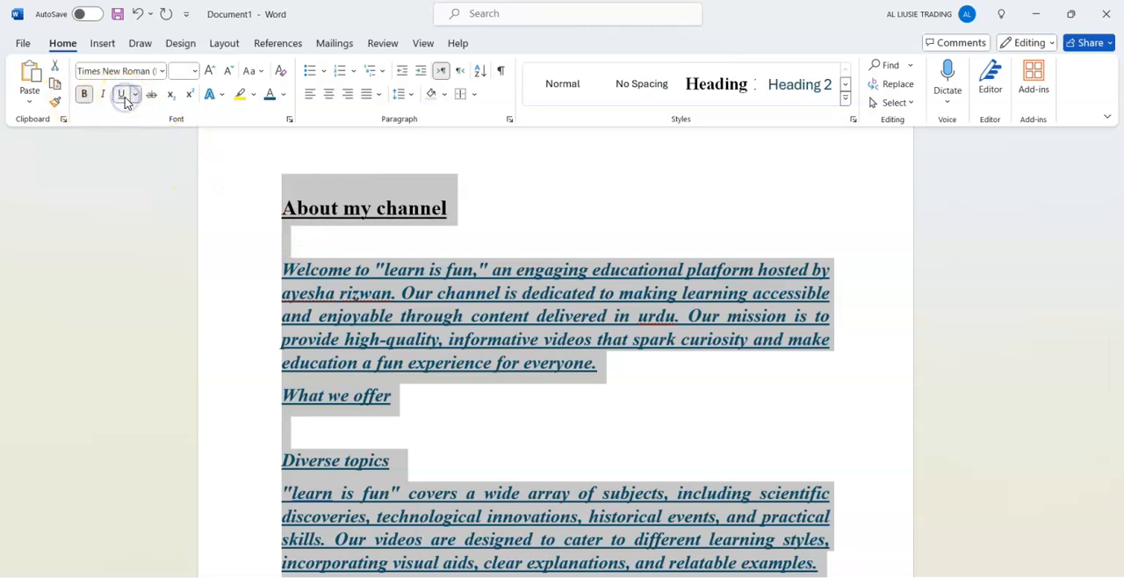
pyautogui.click(125, 100)
pyautogui.click(129, 97)
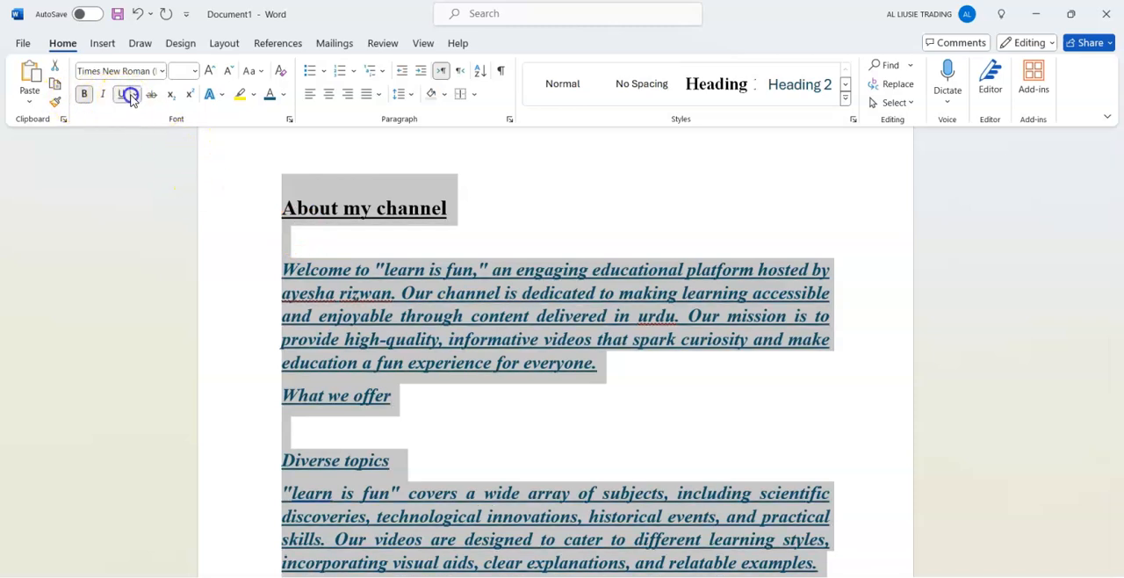
pyautogui.click(130, 99)
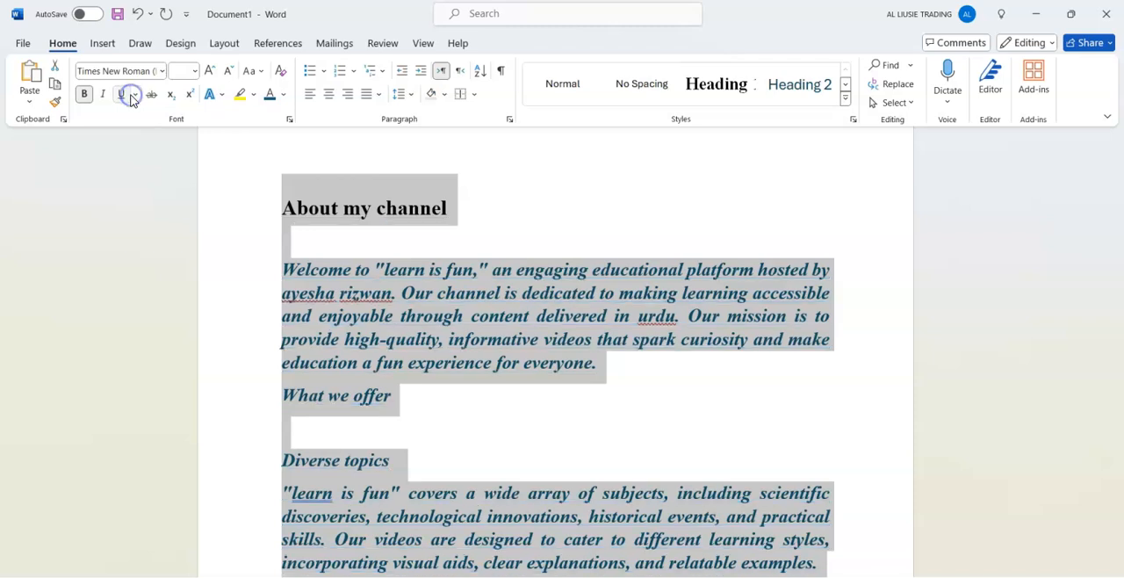
pyautogui.click(439, 339)
pyautogui.click(534, 221)
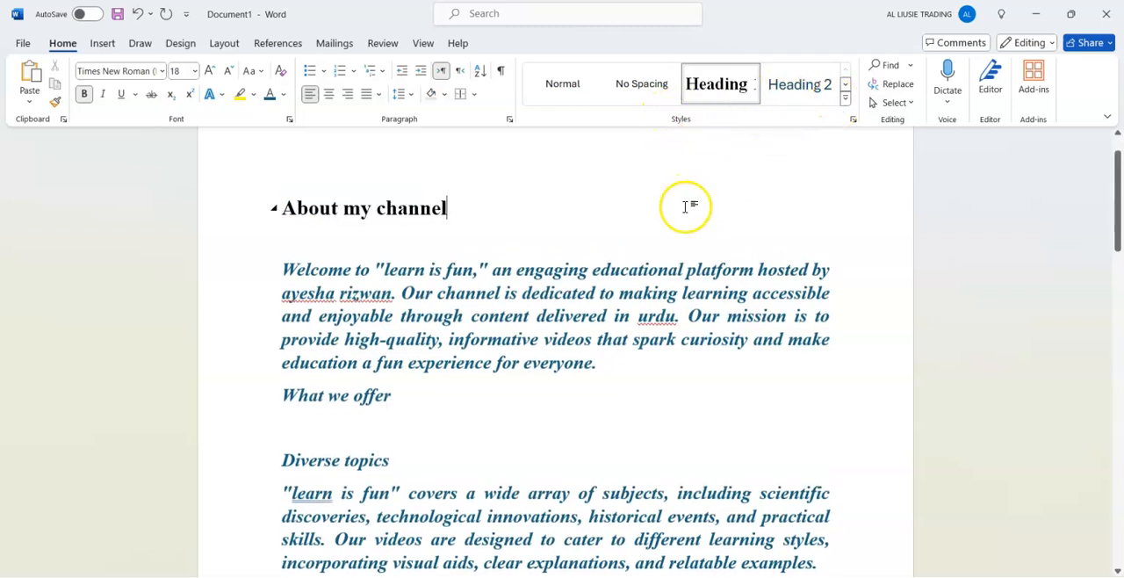
pyautogui.click(660, 313)
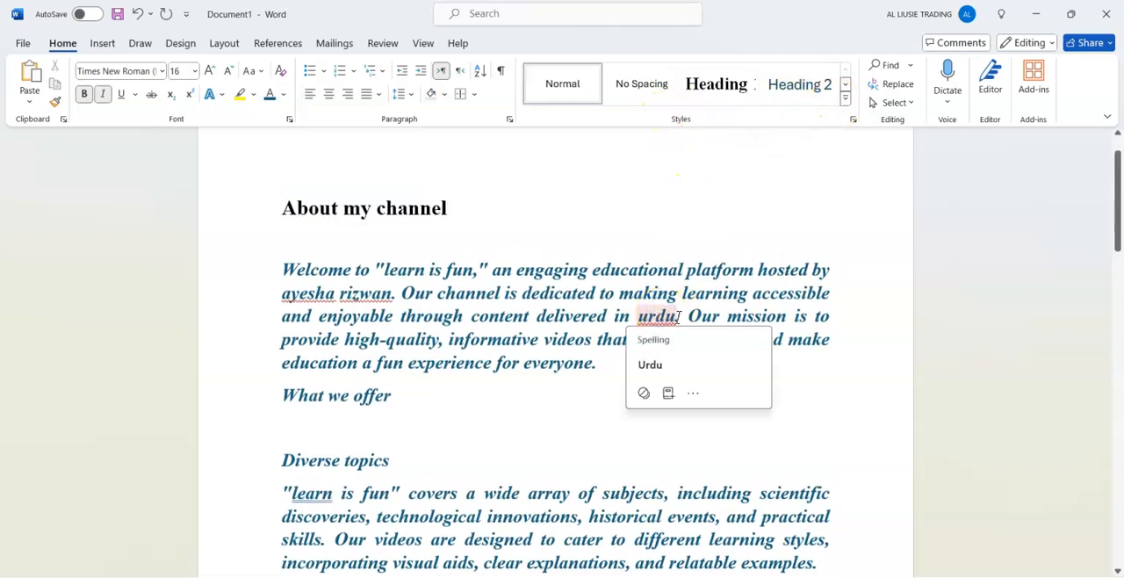
# Replace the word "urdu" with "English" in the introductory paragraph.
pyautogui.click(655, 318)
pyautogui.doubleClick(655, 318)
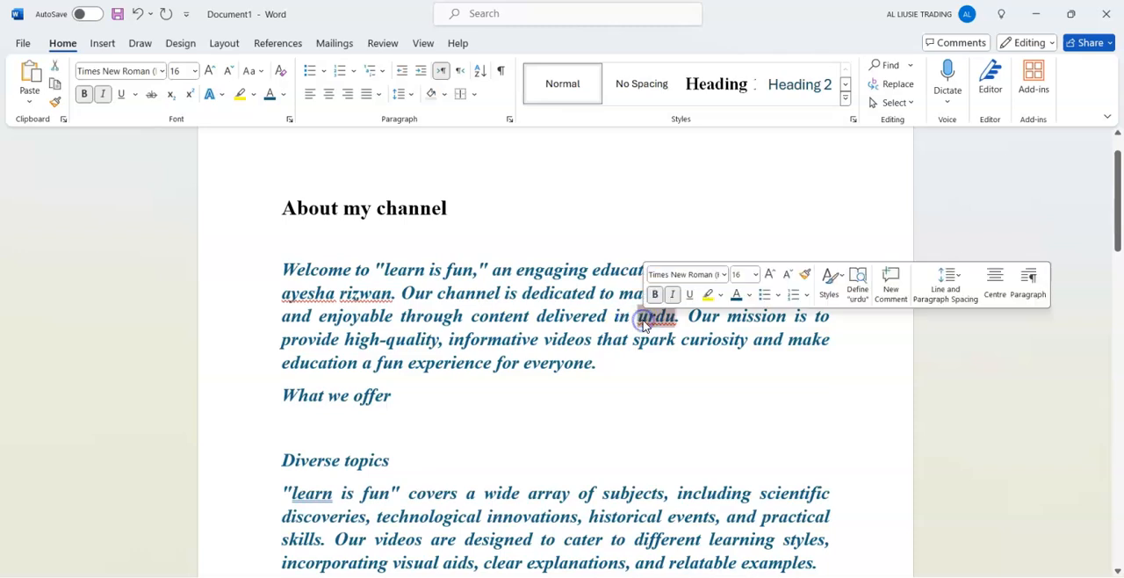
pyautogui.write('English')
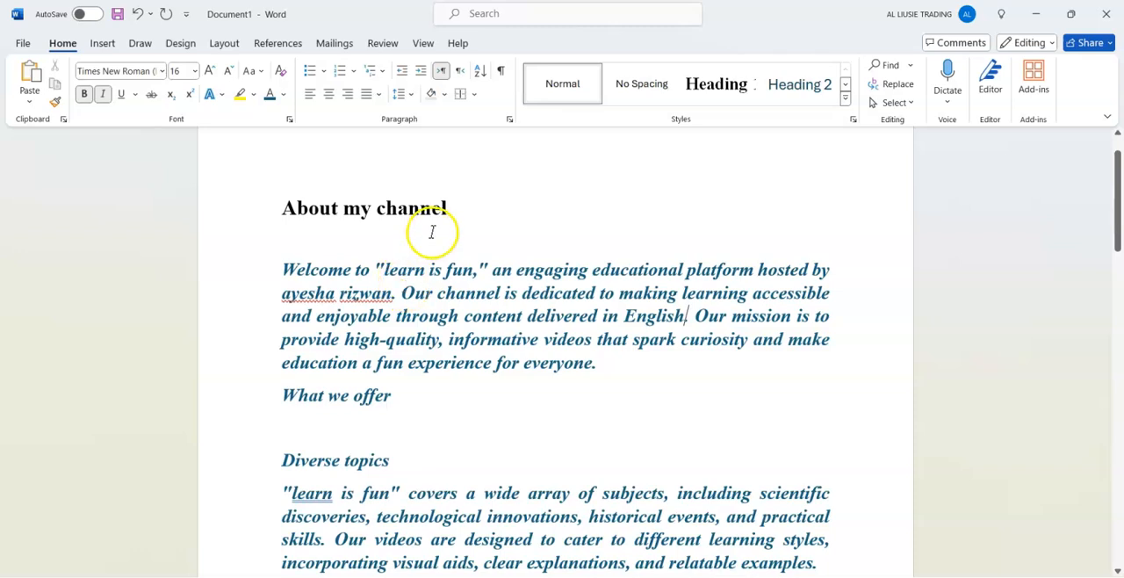
# Capitalise the host's first and last name in the introductory paragraph using the spelling suggestions.
pyautogui.rightClick(290, 293)
pyautogui.click(302, 341)
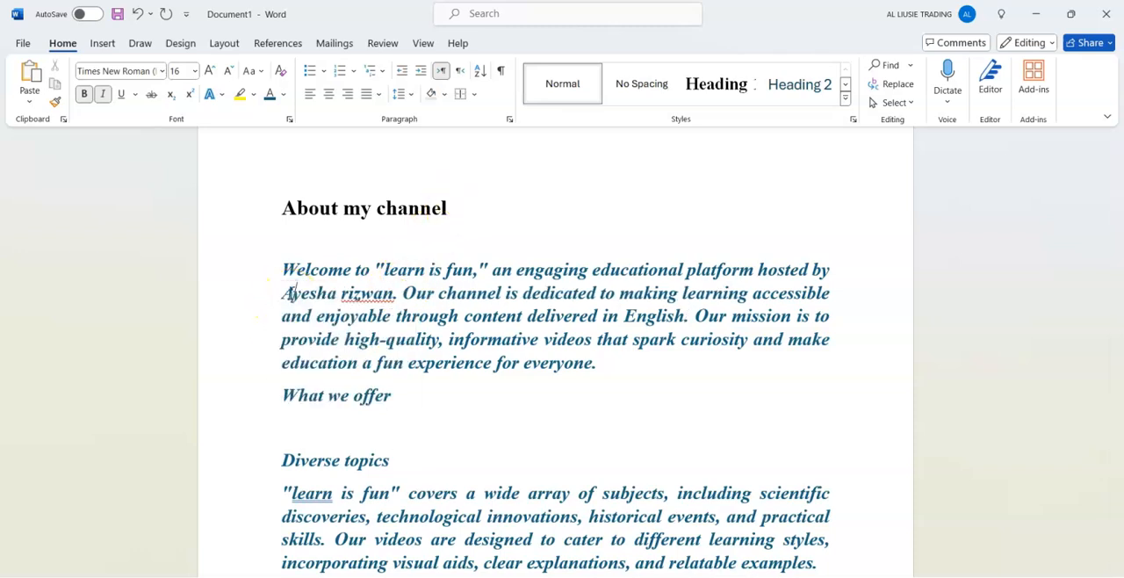
pyautogui.rightClick(342, 293)
pyautogui.click(359, 342)
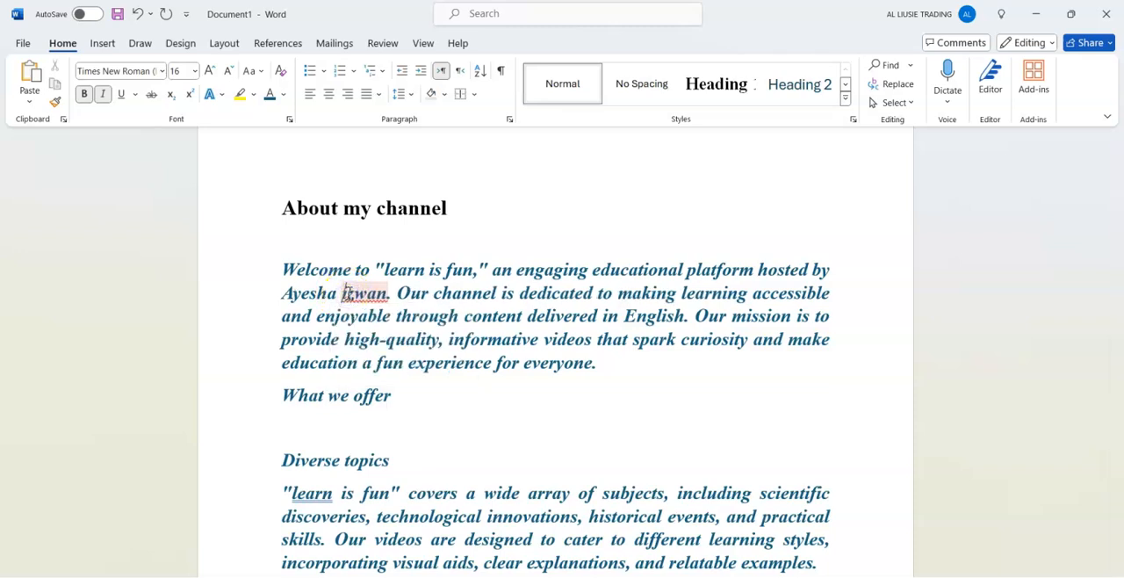
pyautogui.click(579, 269)
# Reapply the Heading 1 style to "About my channel" and apply it to the "What we offer" line.
pyautogui.click(456, 206)
pyautogui.click(717, 84)
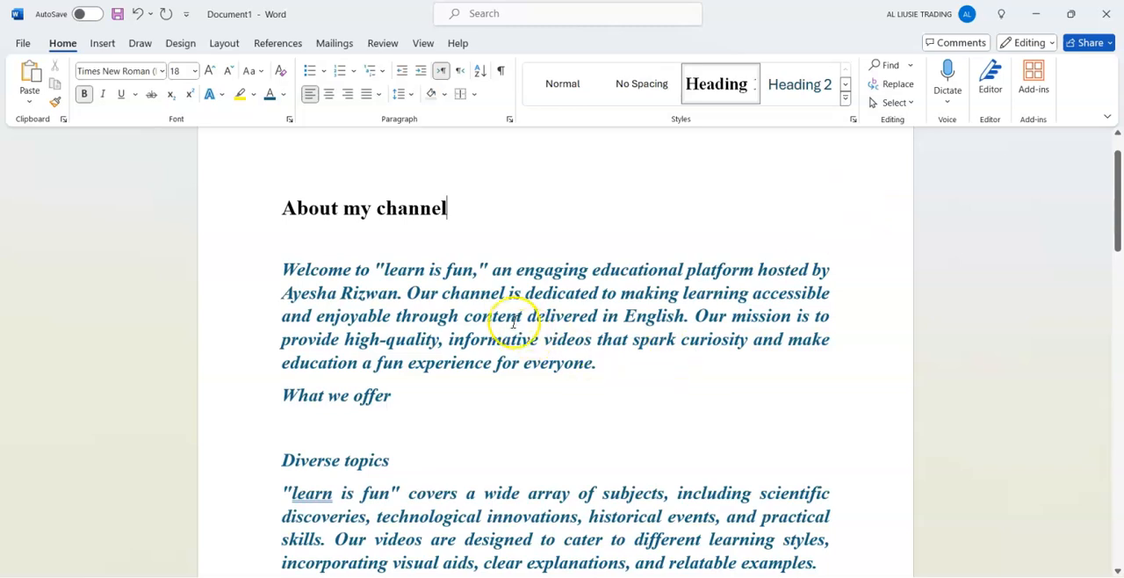
pyautogui.click(417, 395)
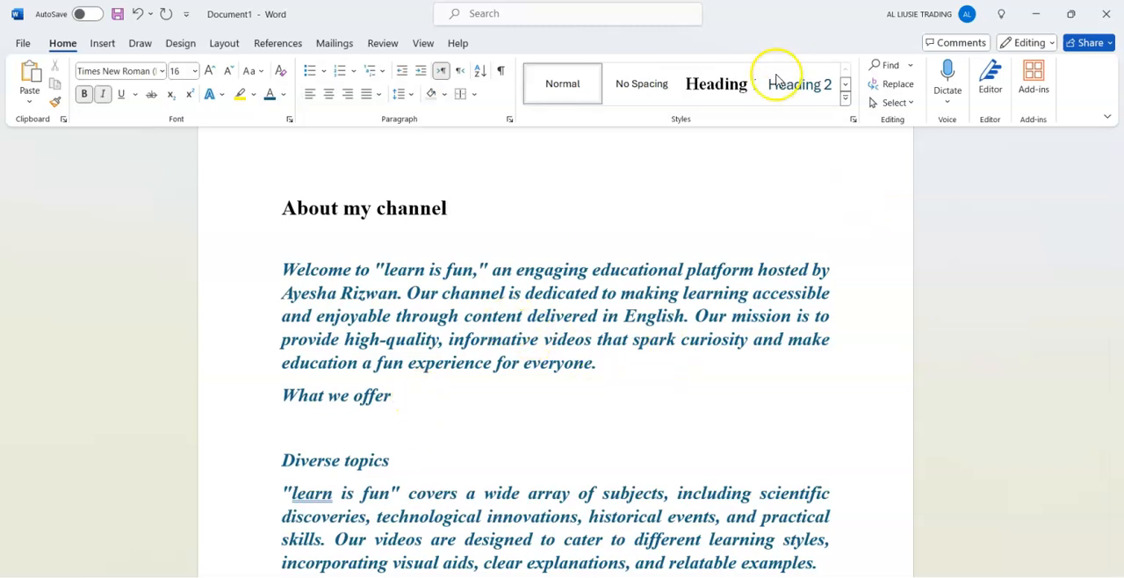
pyautogui.click(716, 84)
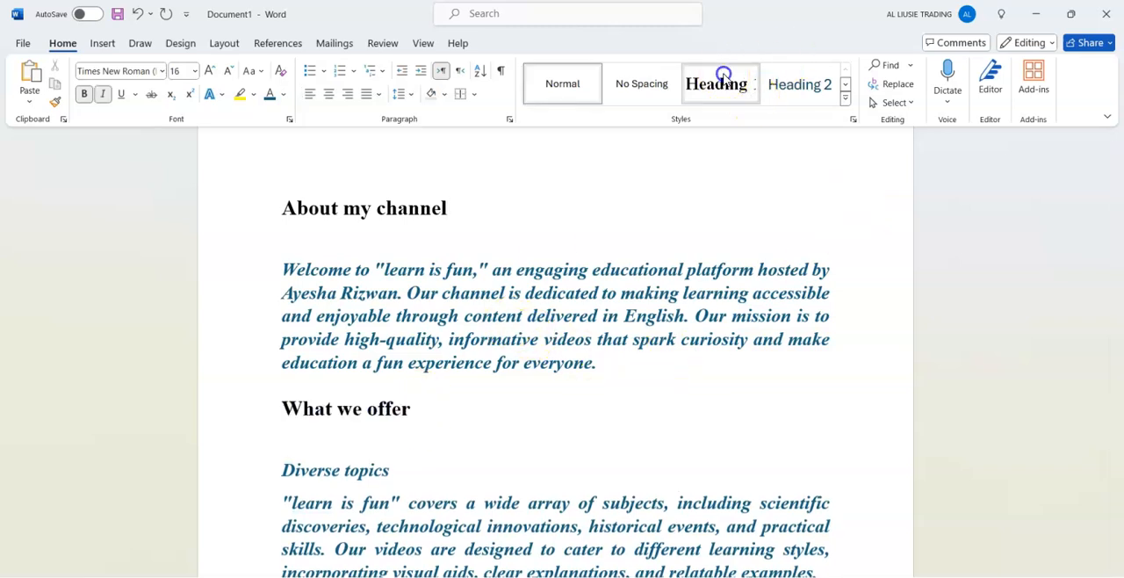
# Apply the Heading 2 style to "Diverse topics" and modify that style to use a 17 pt Times New Roman font.
pyautogui.click(390, 467)
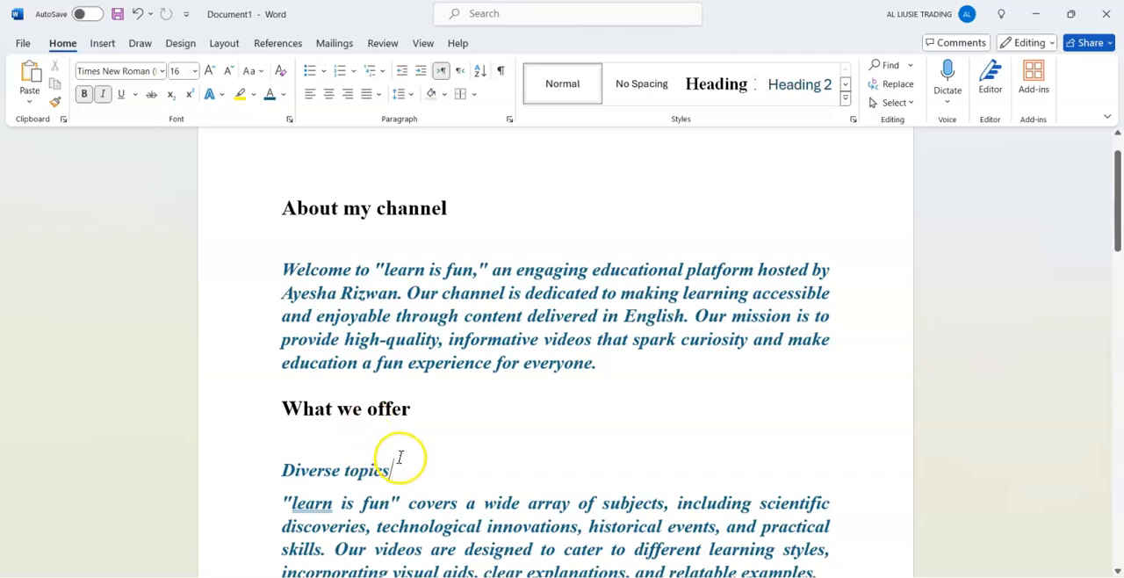
pyautogui.click(799, 79)
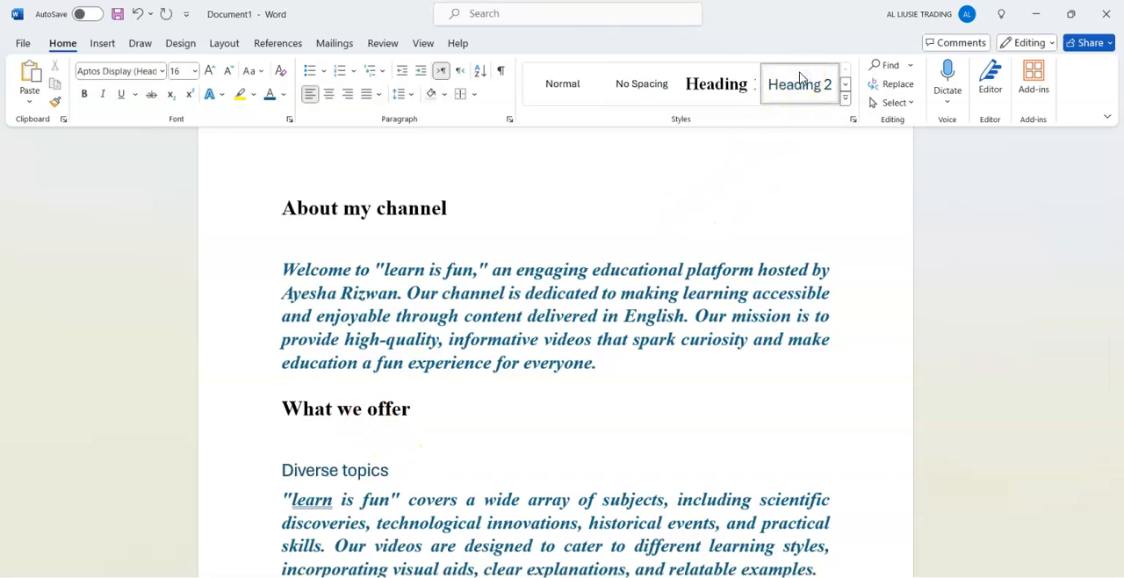
pyautogui.rightClick(799, 79)
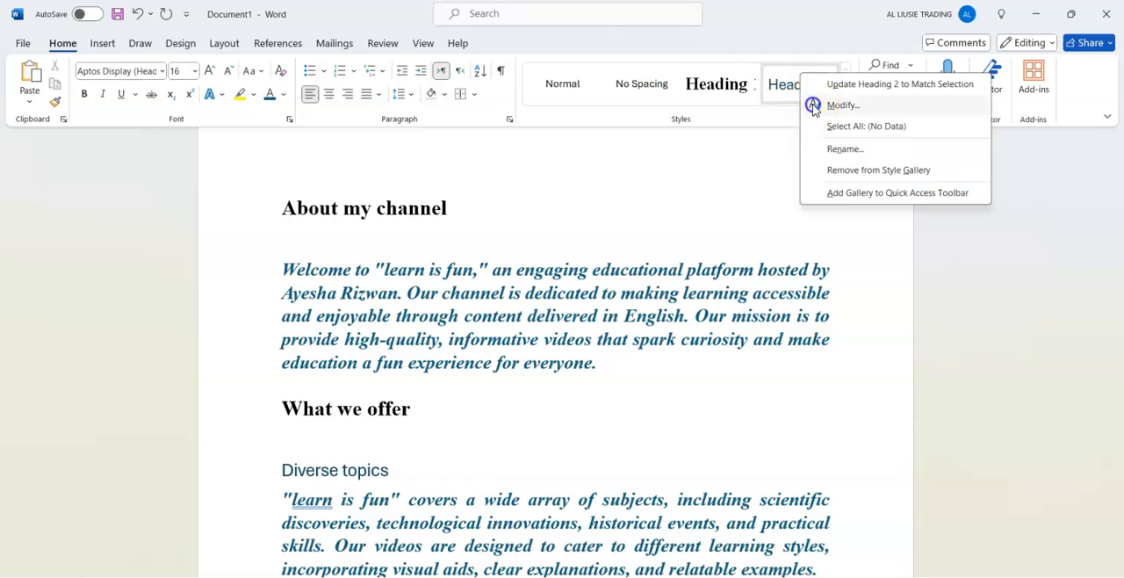
pyautogui.click(811, 103)
pyautogui.click(459, 223)
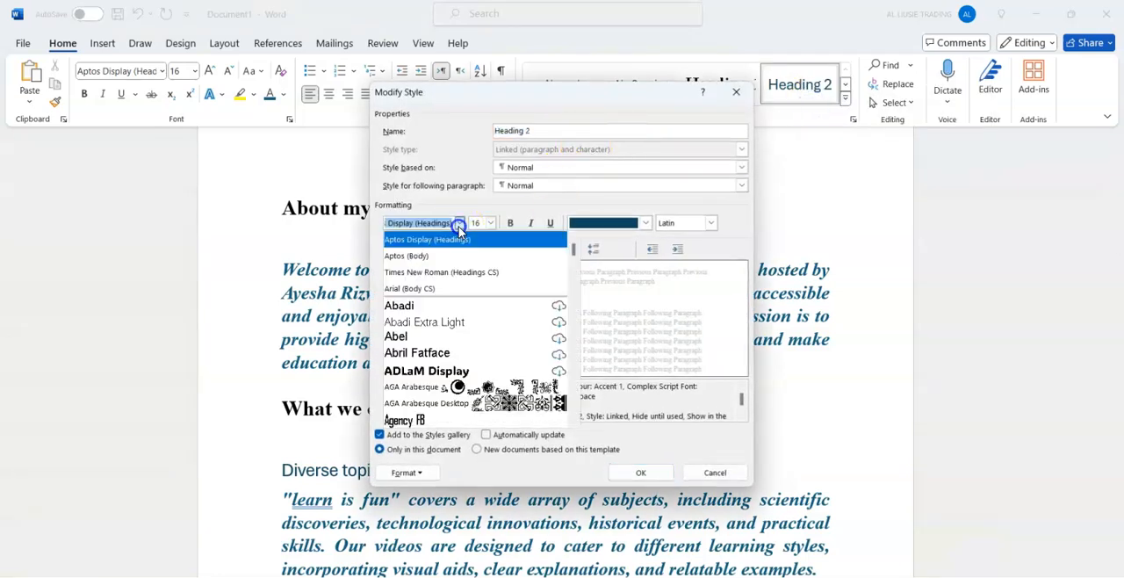
pyautogui.click(439, 273)
pyautogui.click(482, 222)
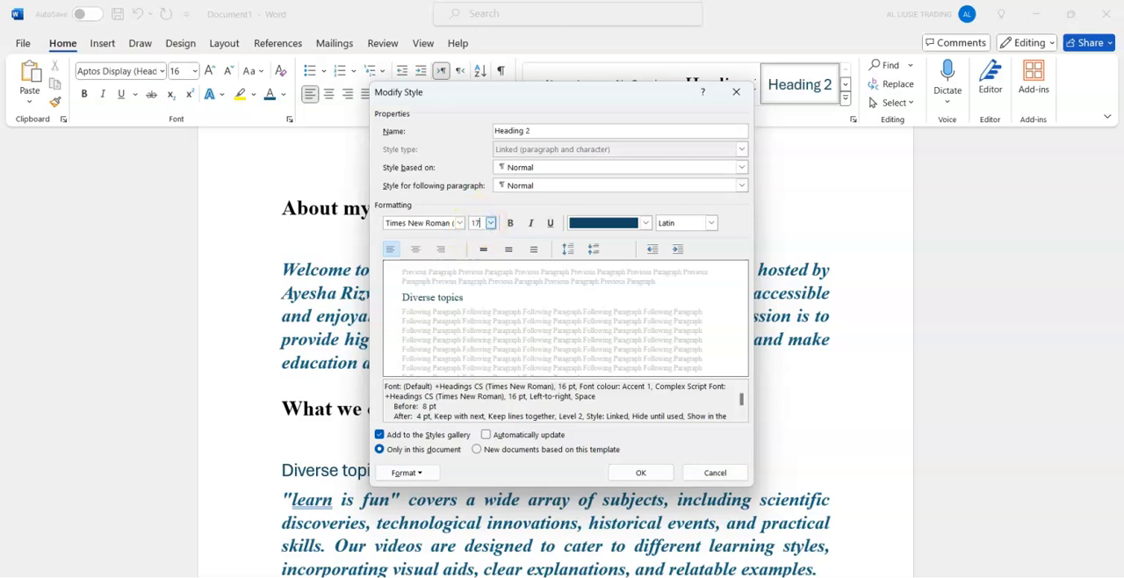
# Give the Heading 2 style an underline without italics and the Automatic font colour, and save the style.
pyautogui.click(531, 224)
pyautogui.click(536, 225)
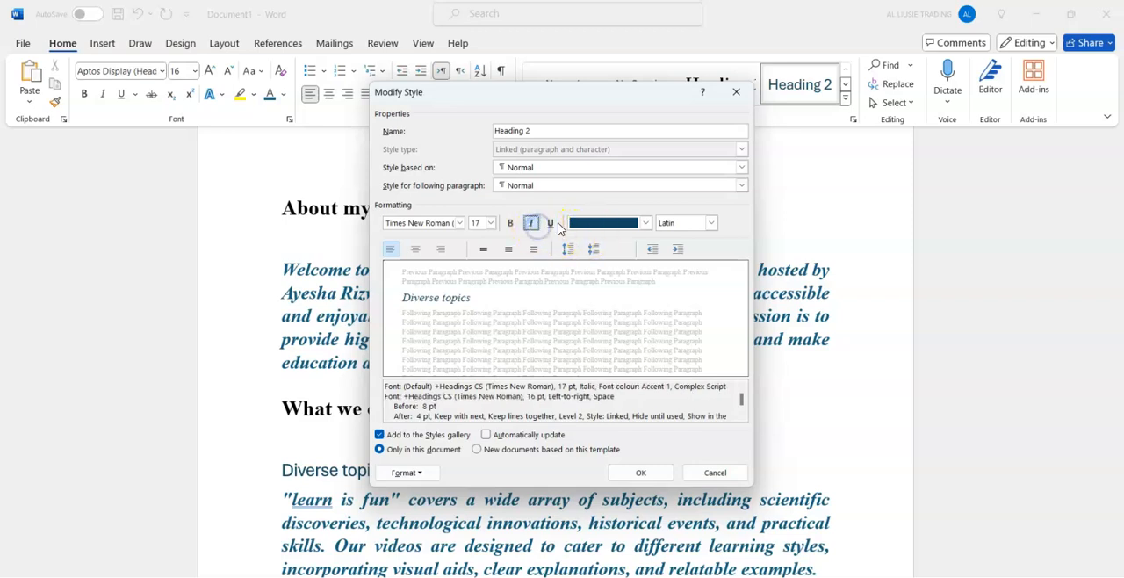
pyautogui.click(531, 223)
pyautogui.click(549, 223)
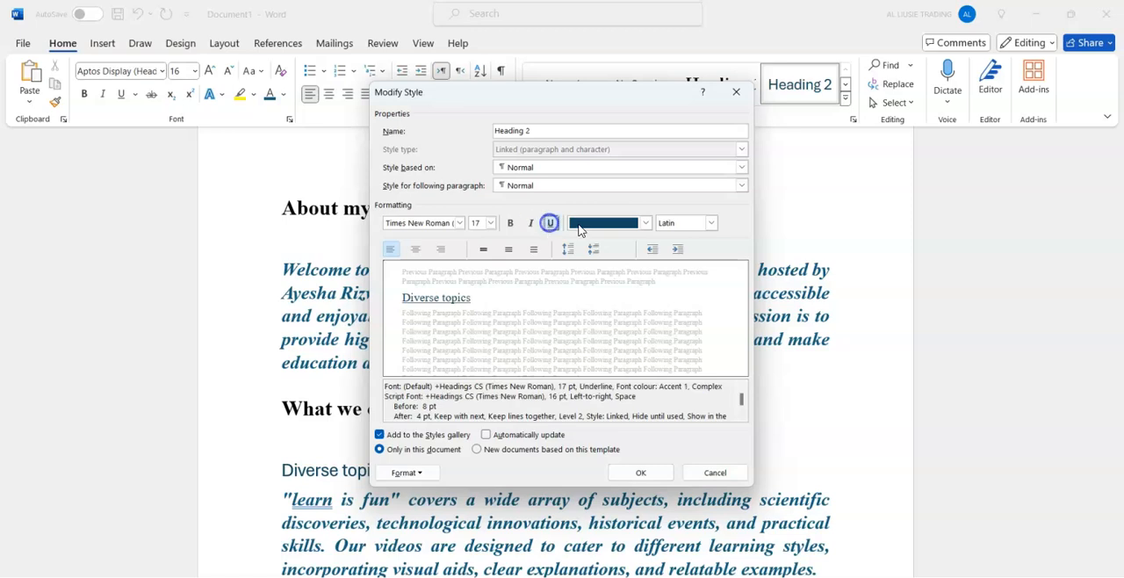
pyautogui.click(645, 223)
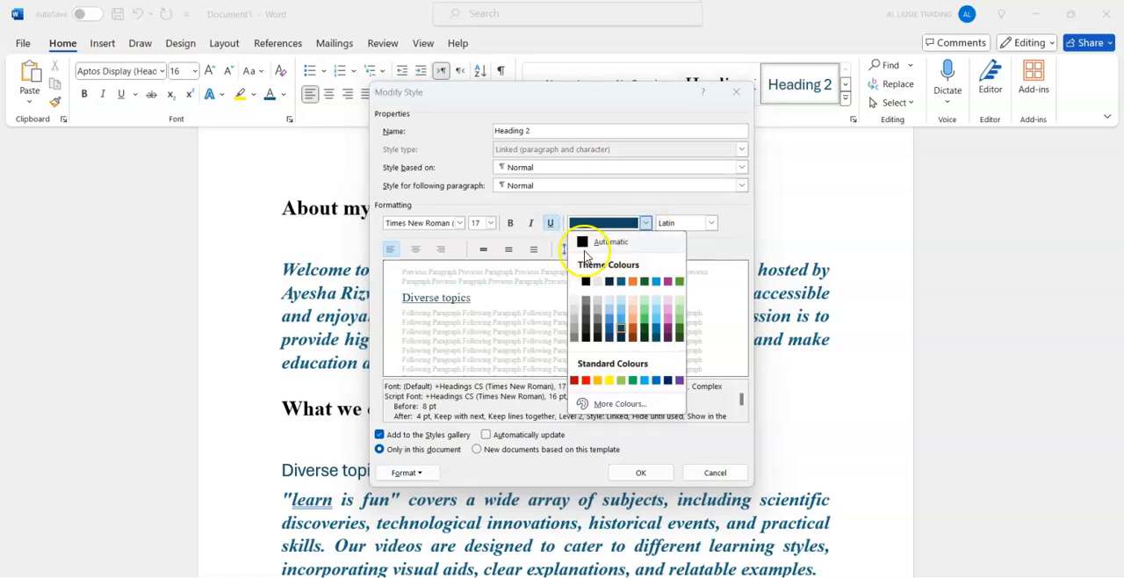
pyautogui.click(586, 243)
pyautogui.click(640, 472)
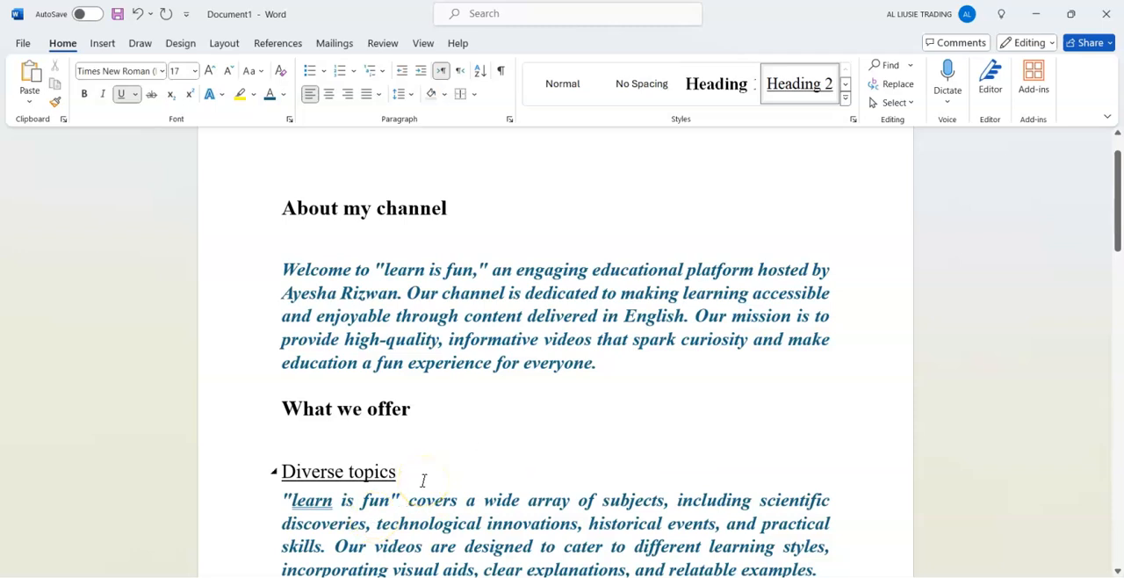
# Delete the empty lines above the "Diverse topics" and "Educational videos" headings.
pyautogui.click(369, 466)
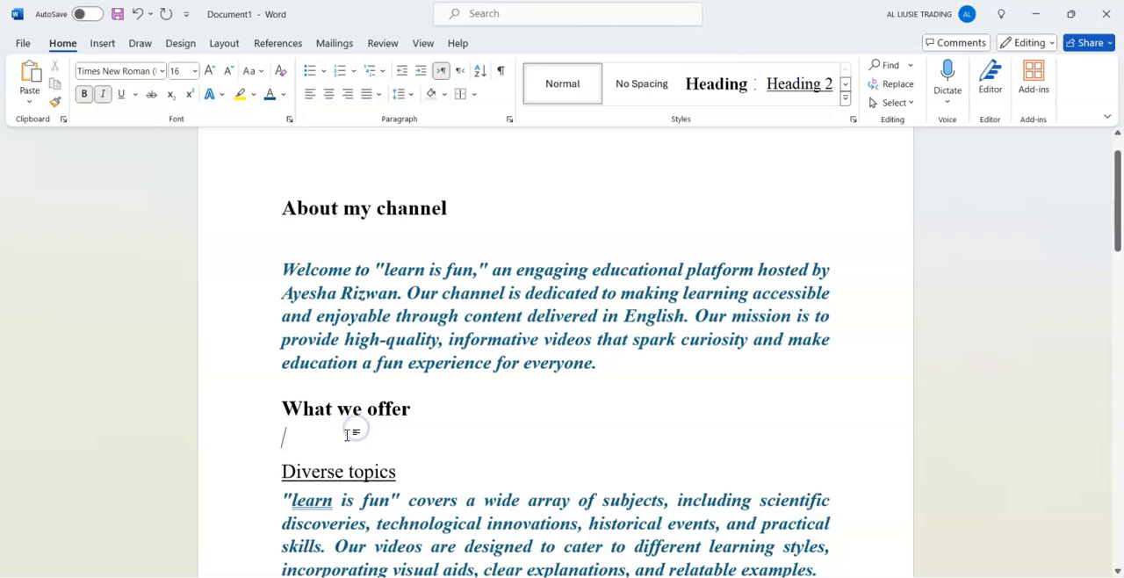
pyautogui.press('BackSpace')
pyautogui.press('Down')
pyautogui.press('Down')
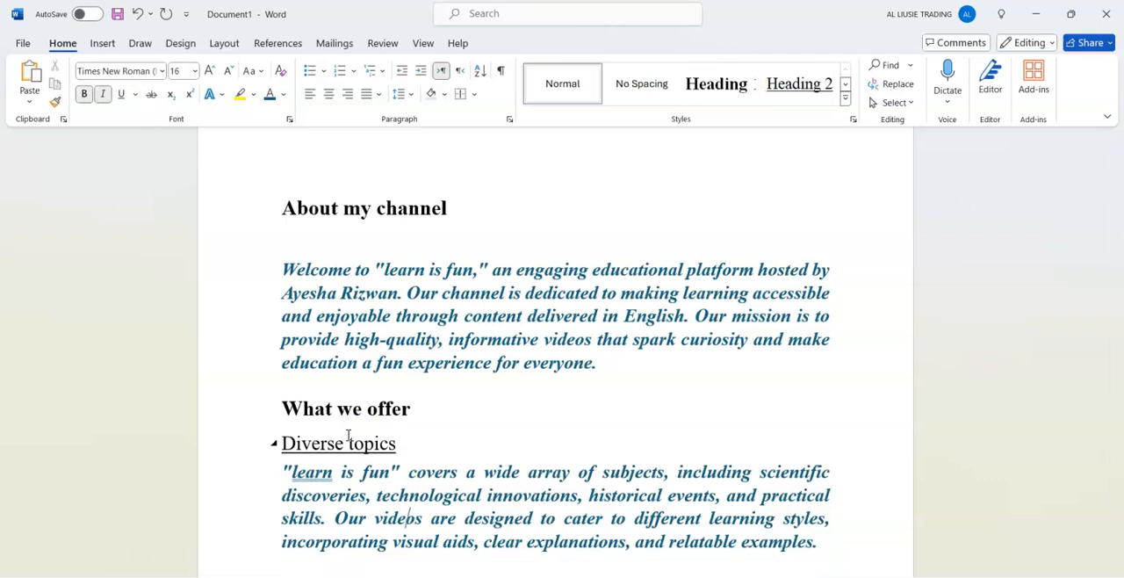
pyautogui.press('Down')
pyautogui.press('Down')
pyautogui.press('Down')
pyautogui.press('Down')
pyautogui.press('Down')
pyautogui.press('Down')
pyautogui.press('Down')
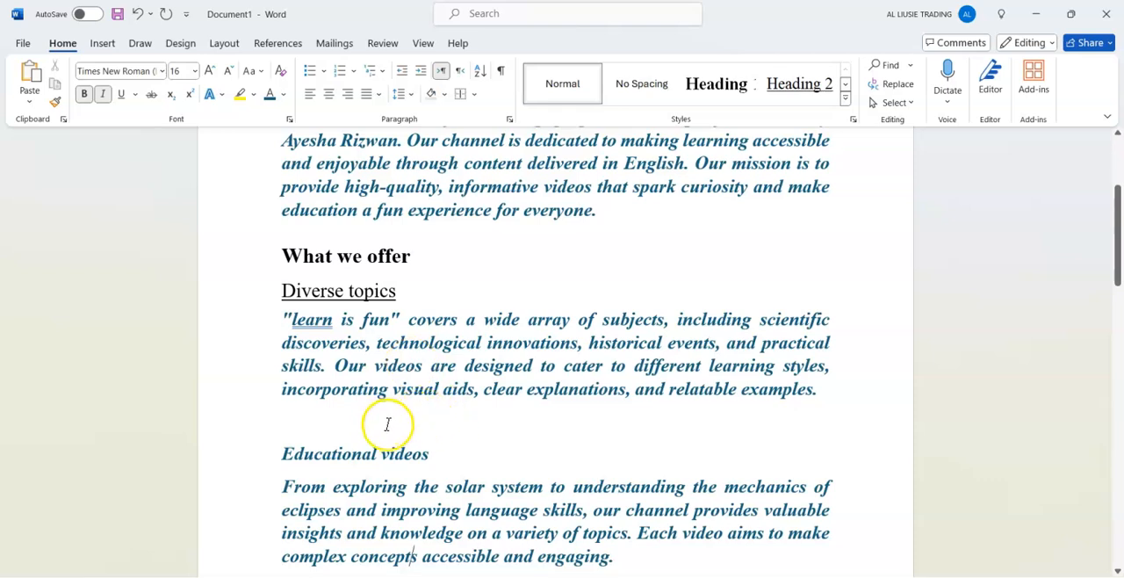
pyautogui.click(329, 426)
pyautogui.press('BackSpace')
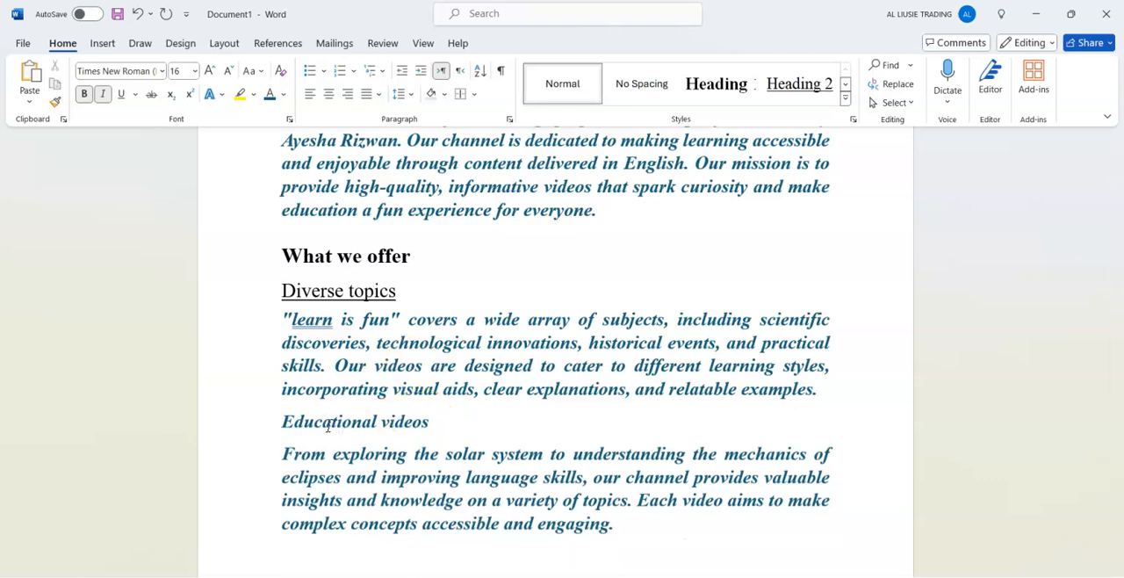
# Apply the Heading 3 style to the "Educational videos" line.
pyautogui.scroll(-5, 329, 426)
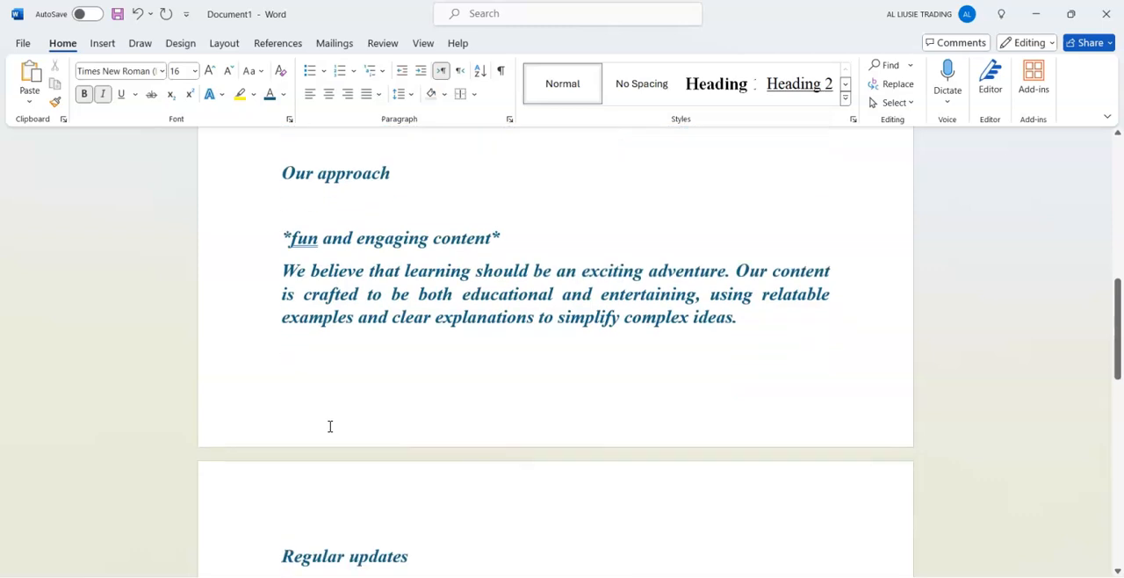
pyautogui.scroll(4, 328, 426)
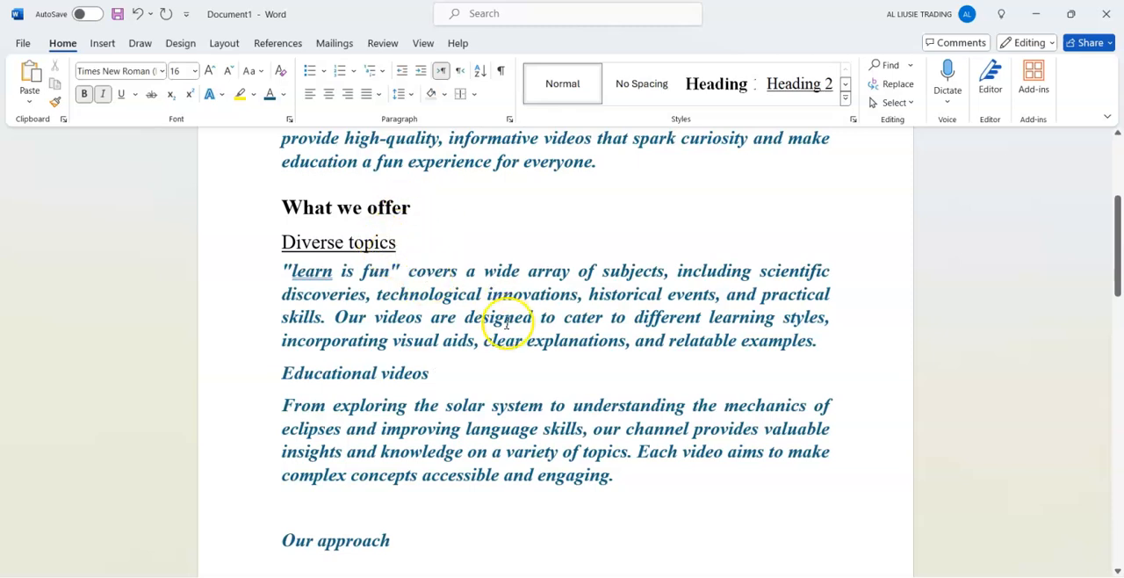
pyautogui.click(846, 97)
pyautogui.click(569, 134)
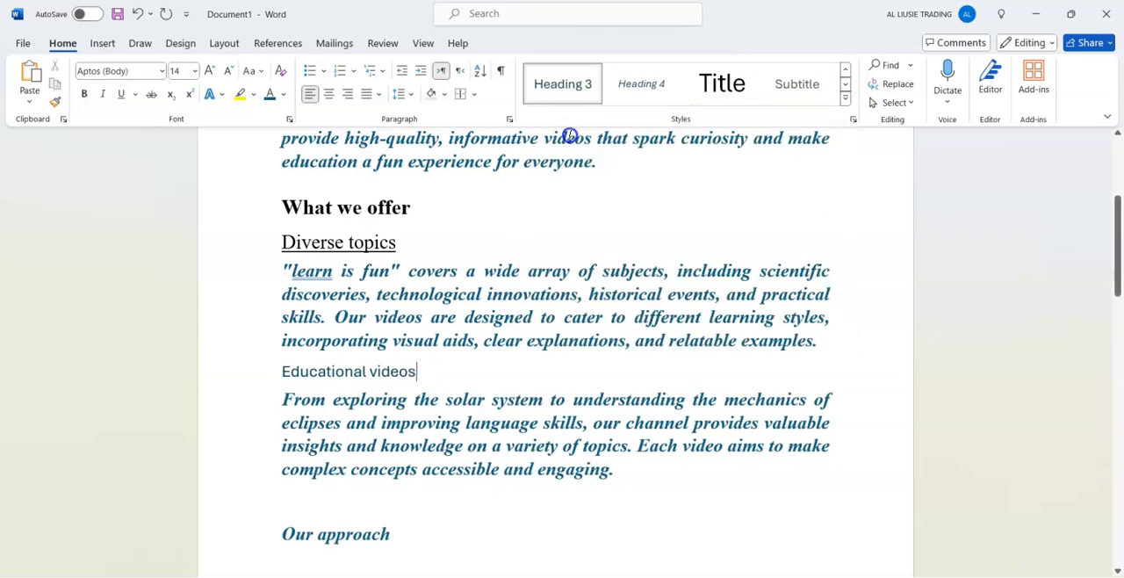
# Modify the Heading 3 style to use a 16 pt Times New Roman font.
pyautogui.rightClick(584, 93)
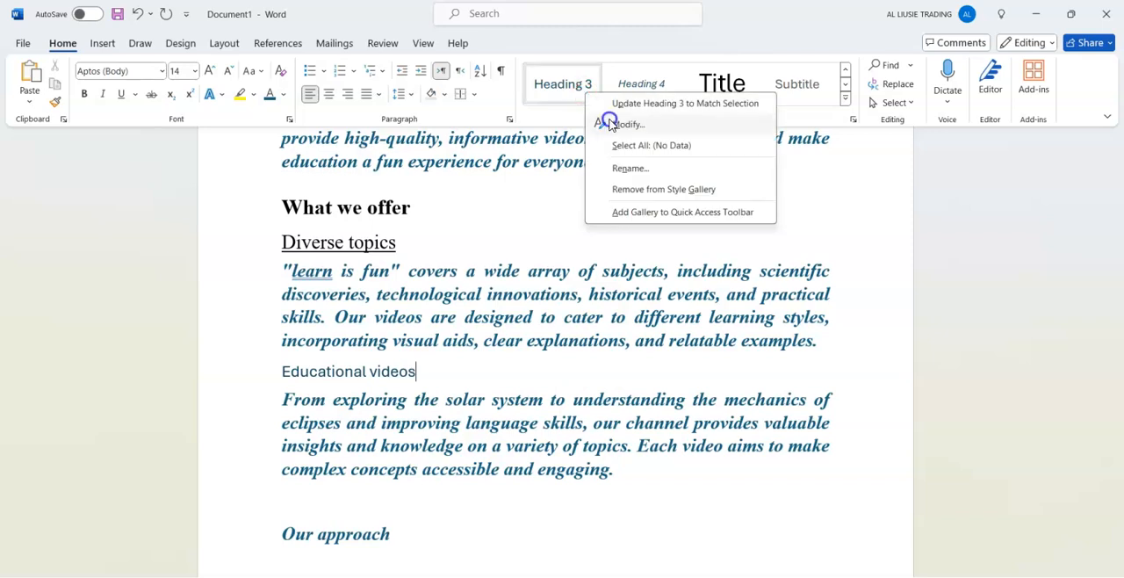
pyautogui.click(611, 124)
pyautogui.click(490, 223)
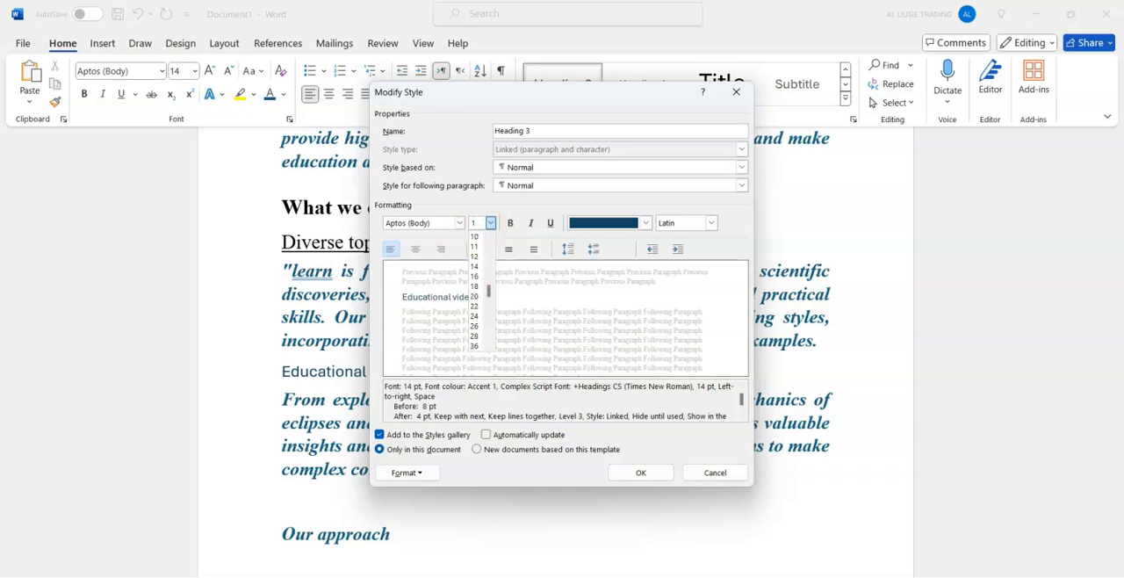
pyautogui.click(467, 224)
pyautogui.click(464, 224)
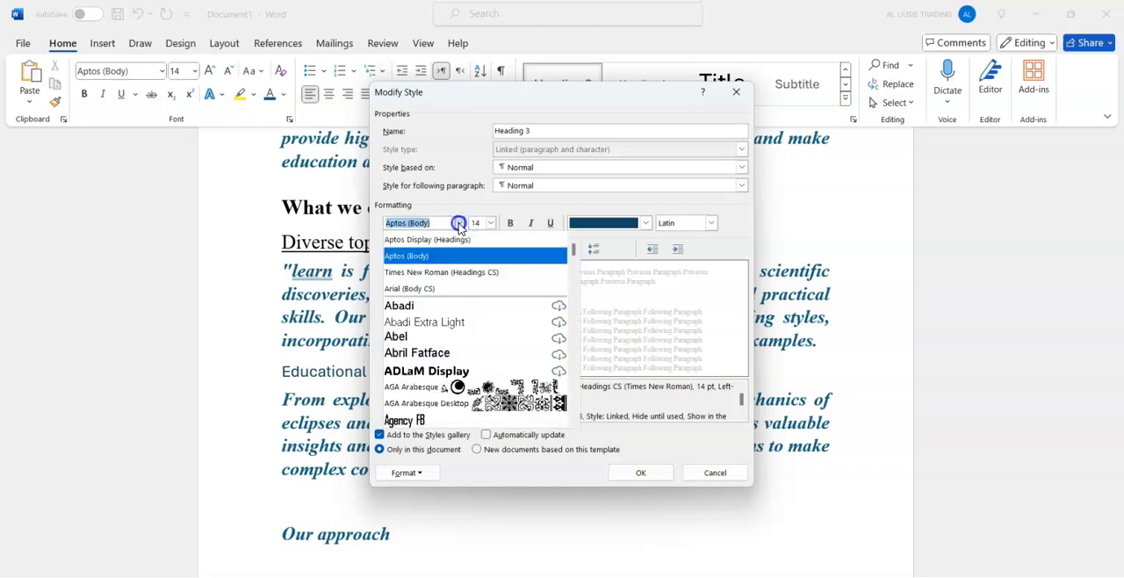
pyautogui.click(451, 271)
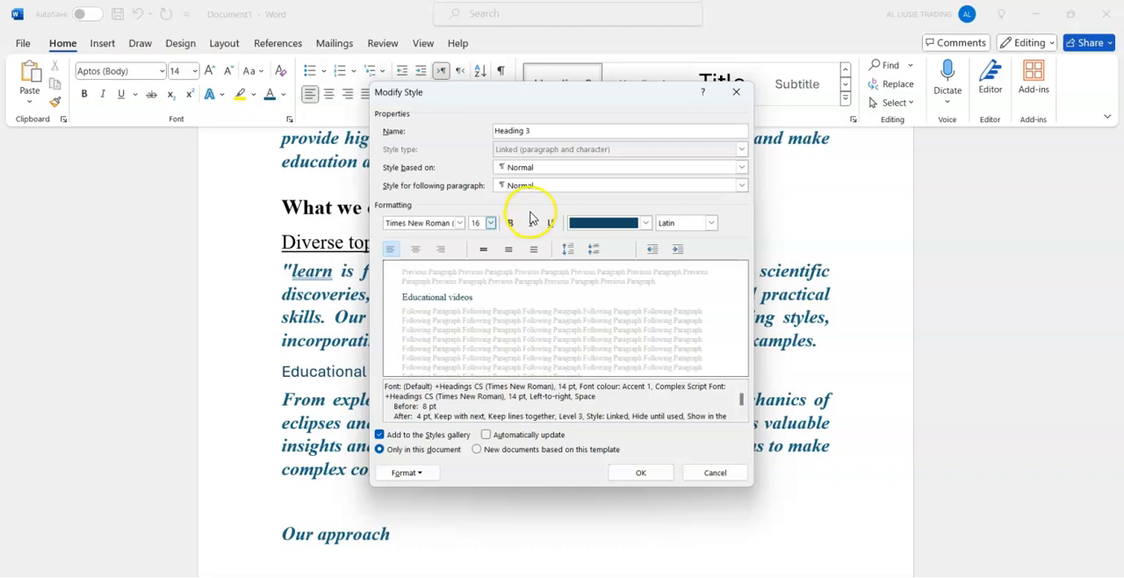
pyautogui.write('16')
# Make the Heading 3 style italic and black, save it, and reapply it to the "Educational videos" heading.
pyautogui.click(529, 224)
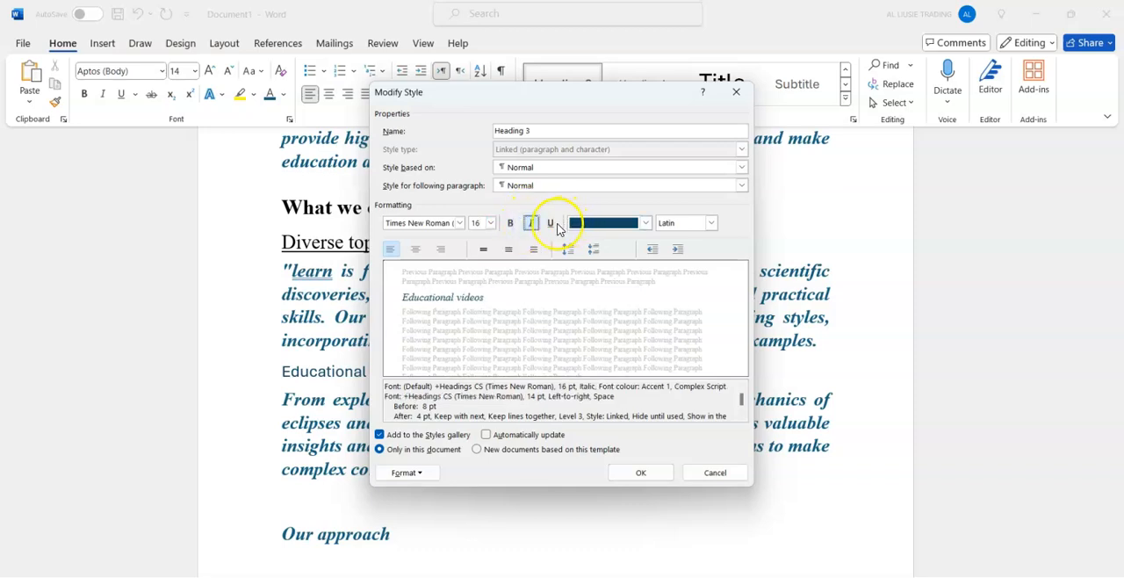
pyautogui.click(651, 224)
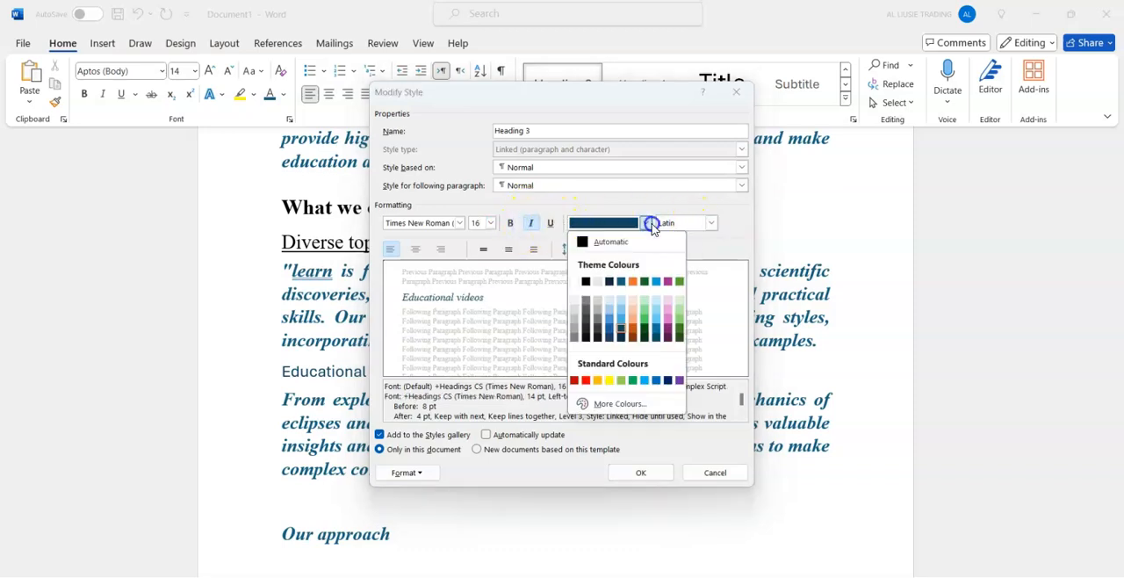
pyautogui.click(585, 281)
pyautogui.click(649, 473)
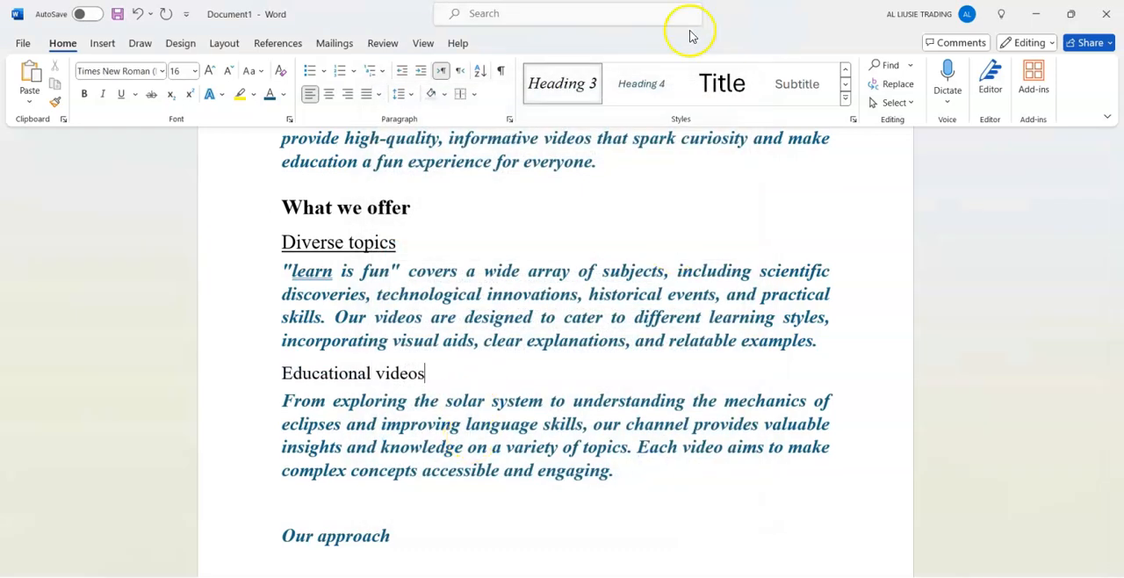
pyautogui.click(581, 83)
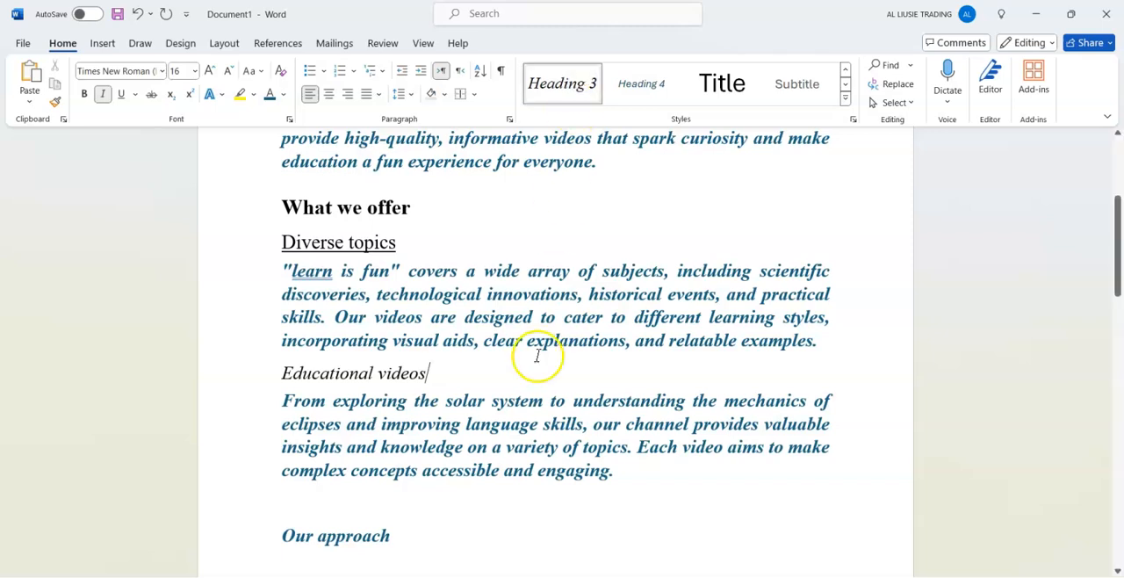
# Apply the Heading 1 style to the "Our approach" line.
pyautogui.press('Down')
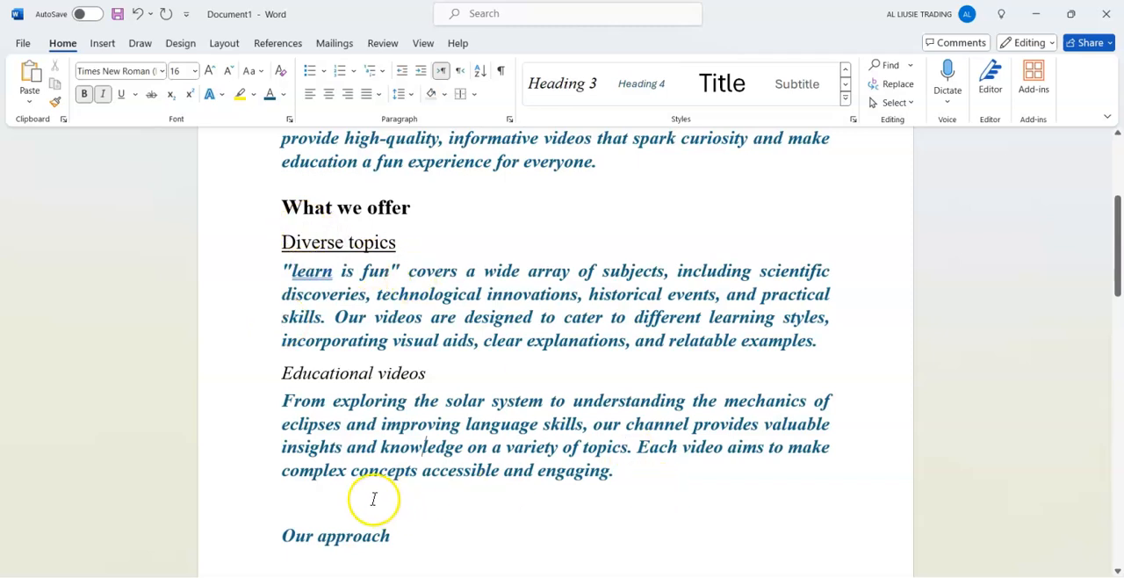
pyautogui.press('Down')
pyautogui.press('Down')
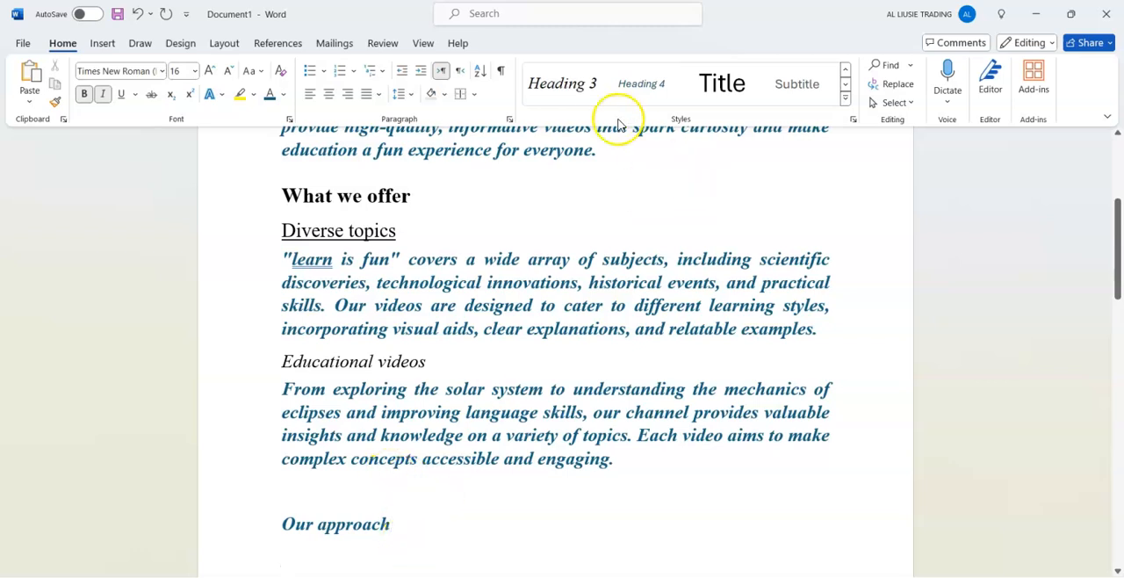
pyautogui.click(849, 69)
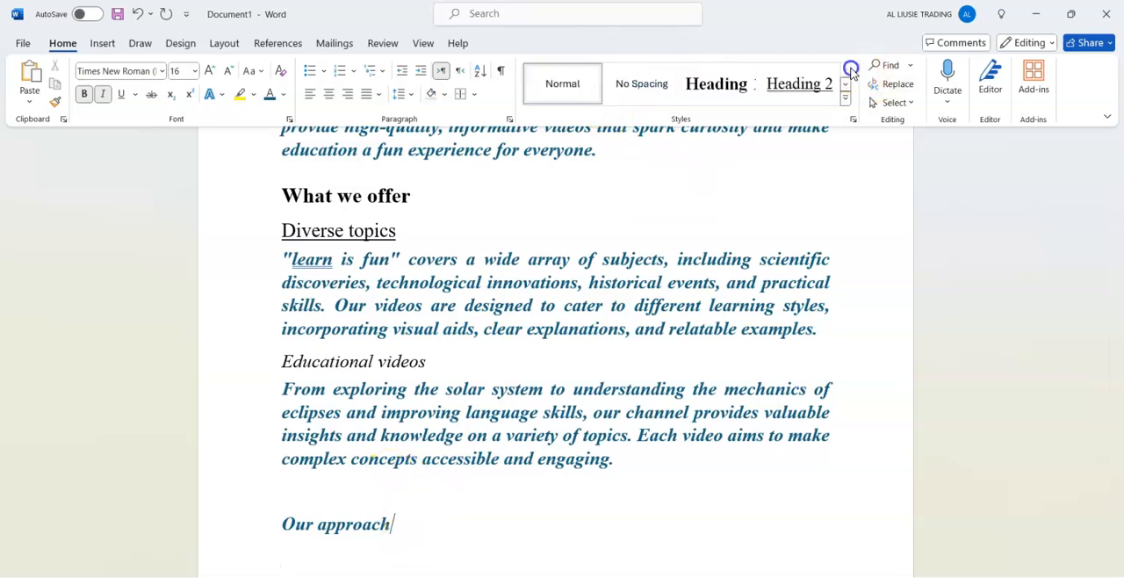
pyautogui.click(744, 89)
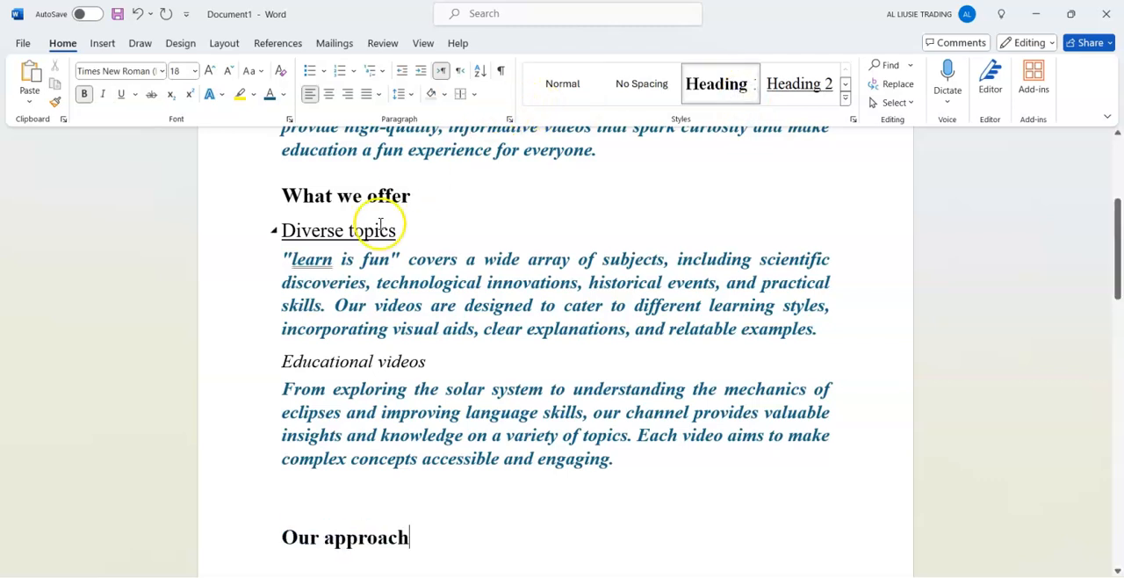
# Remove the asterisks around the "fun and engaging content" line and apply the Heading 2 style to it.
pyautogui.press('Down')
pyautogui.press('Down')
pyautogui.press('Down')
pyautogui.press('Down')
pyautogui.press('Down')
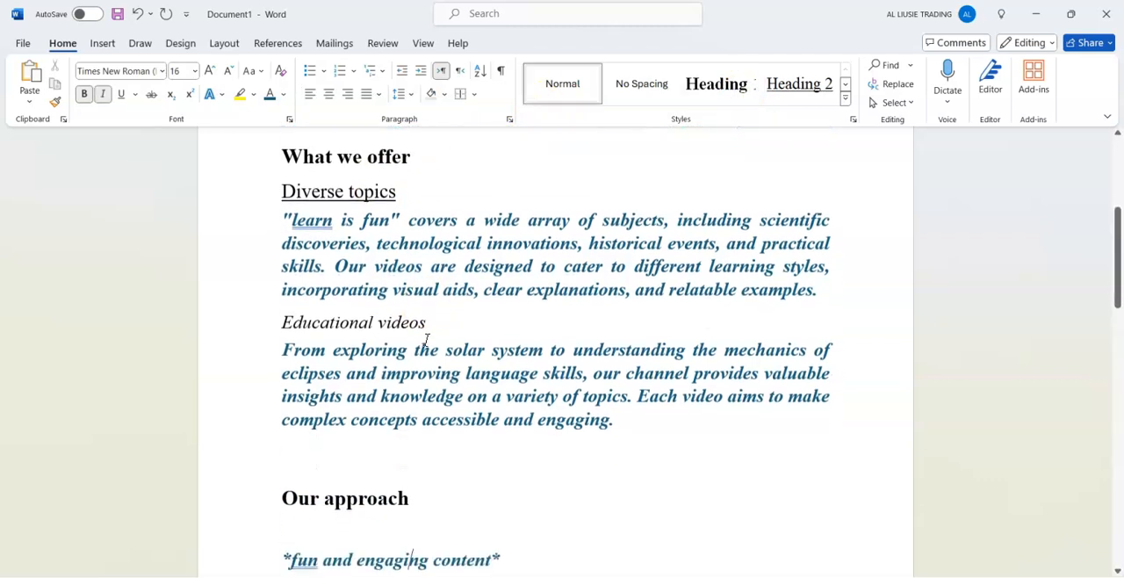
pyautogui.press('Down')
pyautogui.press('Down')
pyautogui.press('Down')
pyautogui.press('Down')
pyautogui.press('Down')
pyautogui.press('Down')
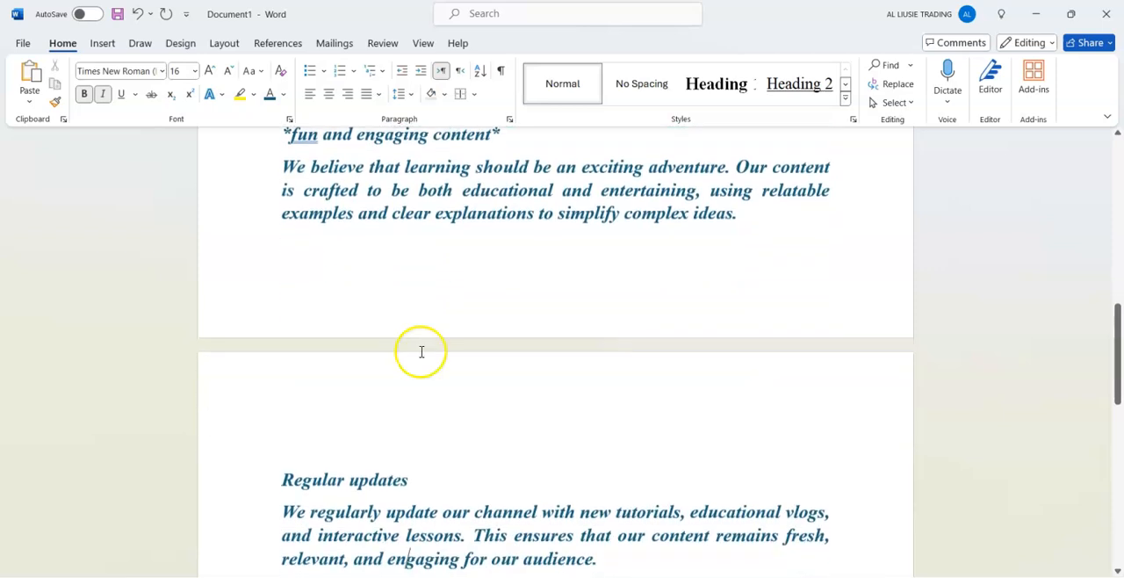
pyautogui.click(538, 139)
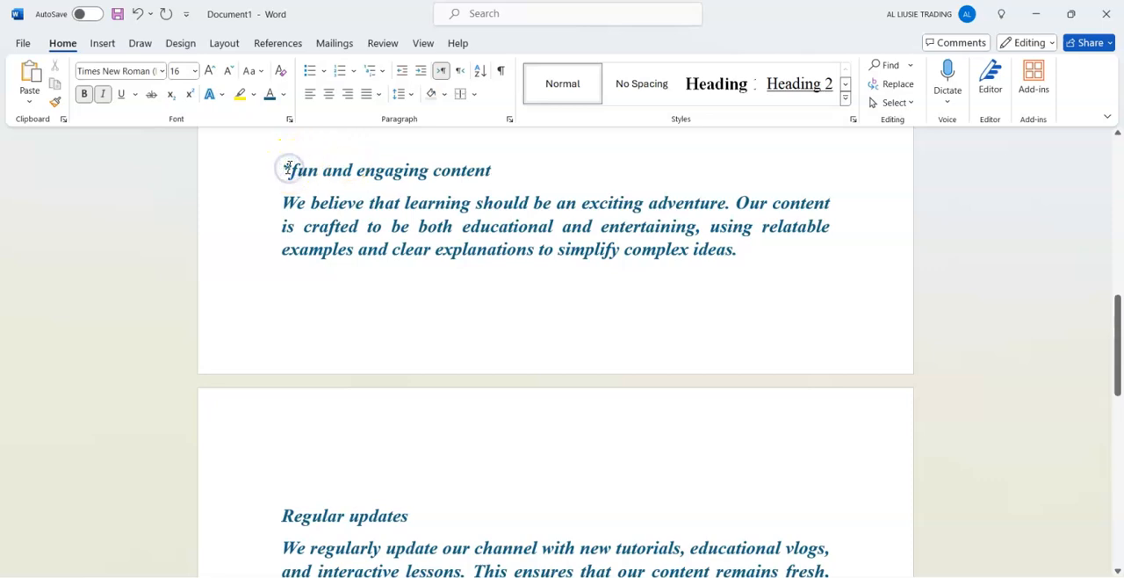
pyautogui.press('BackSpace')
pyautogui.click(504, 168)
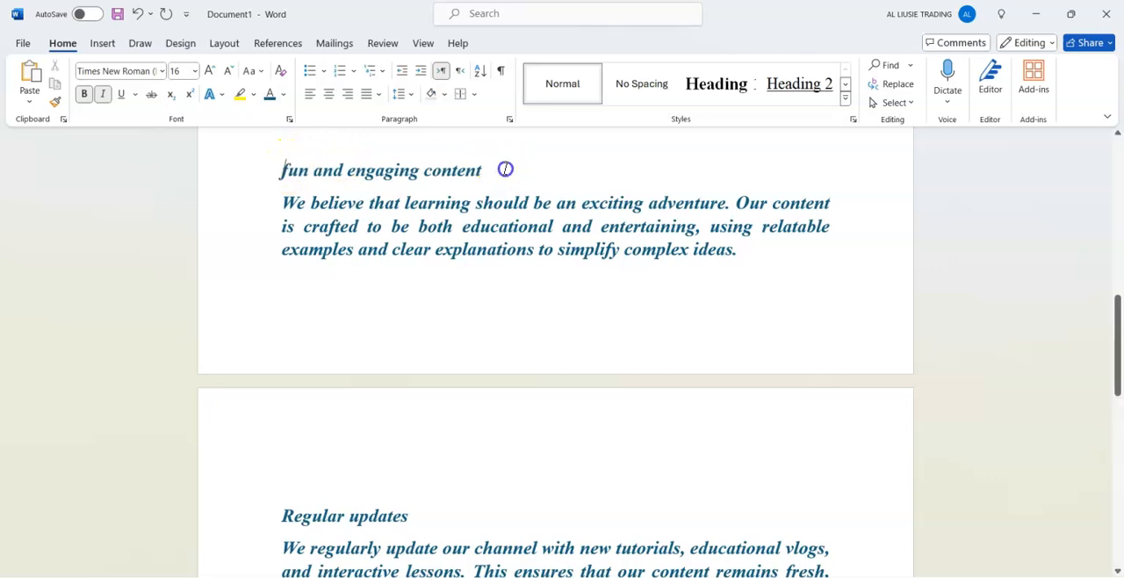
pyautogui.click(762, 85)
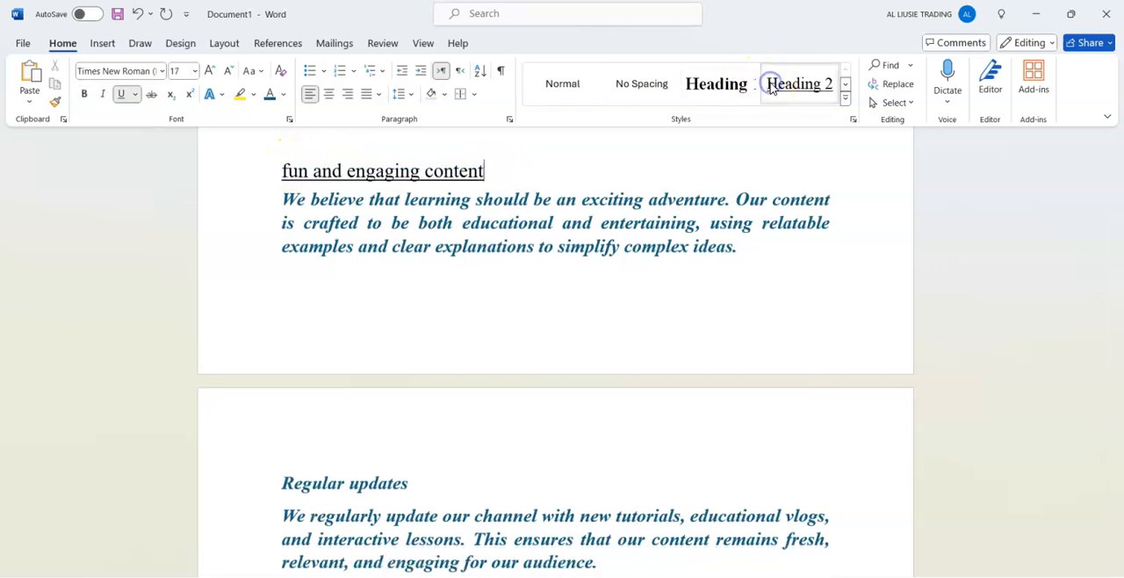
# Apply the Heading 2 style to the "Regular updates" line.
pyautogui.click(422, 488)
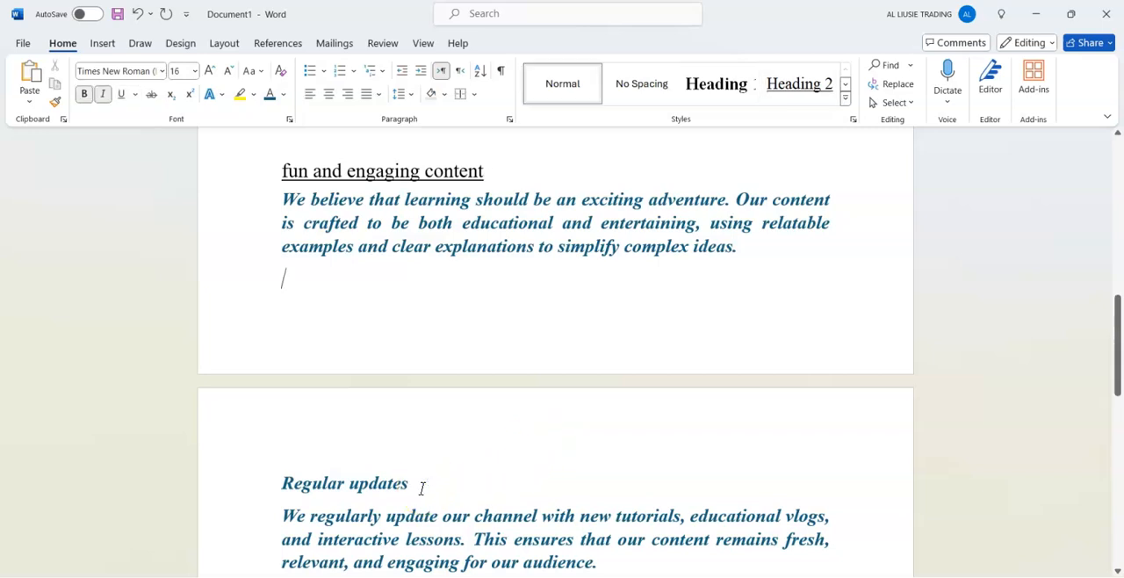
pyautogui.scroll(3, 422, 488)
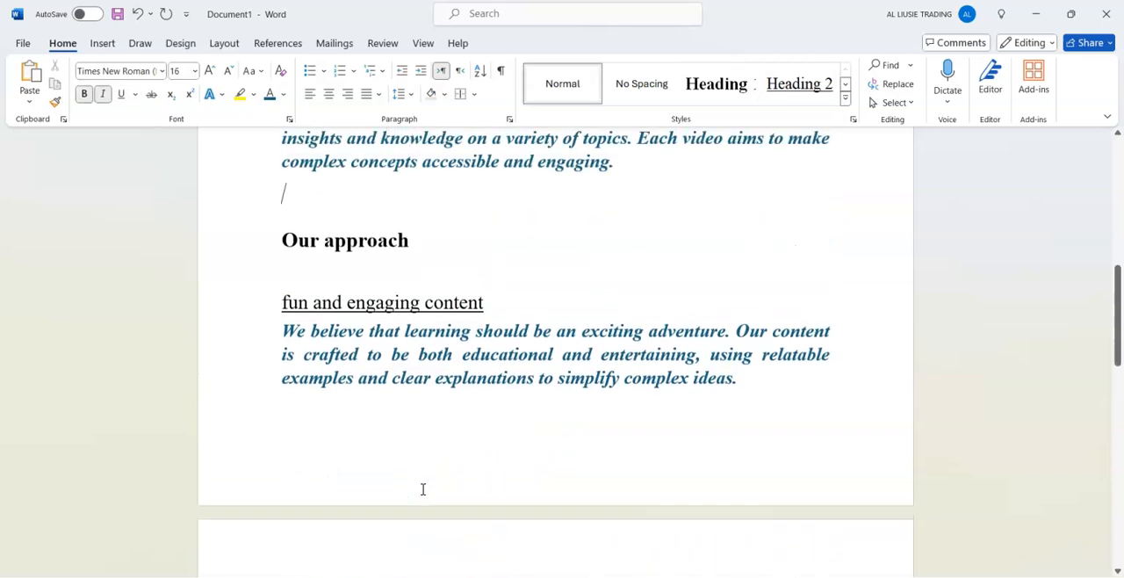
pyautogui.scroll(-7, 423, 489)
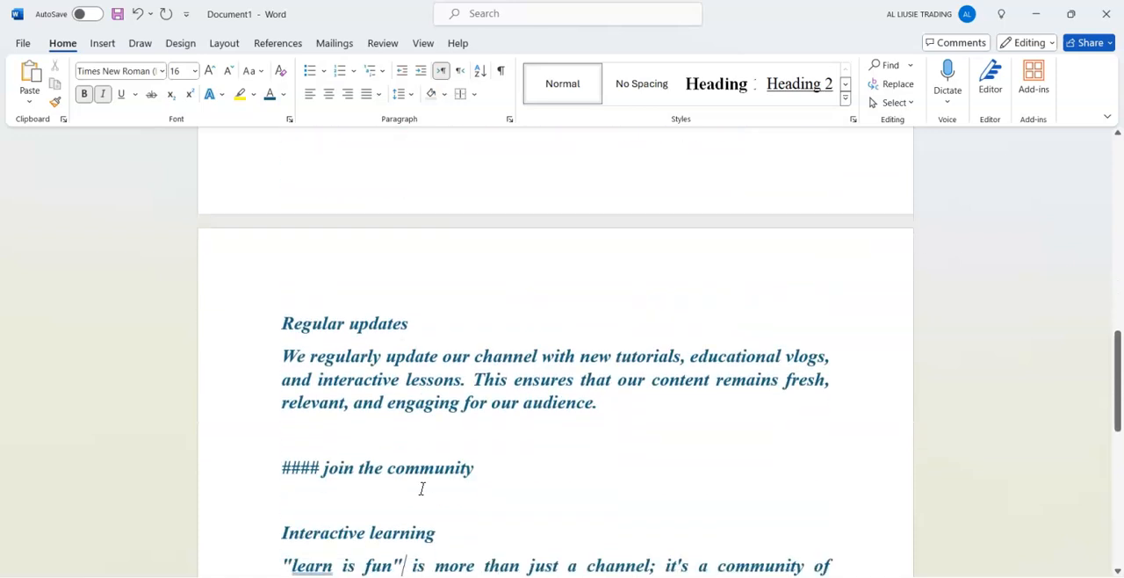
pyautogui.click(762, 92)
# Review the heading formatting from the "Our approach" section through the "Regular updates" section.
pyautogui.press('Up')
pyautogui.press('Up')
pyautogui.press('Up')
pyautogui.press('Up')
pyautogui.press('Up')
pyautogui.press('Up')
pyautogui.press('Up')
pyautogui.press('Up')
pyautogui.press('Up')
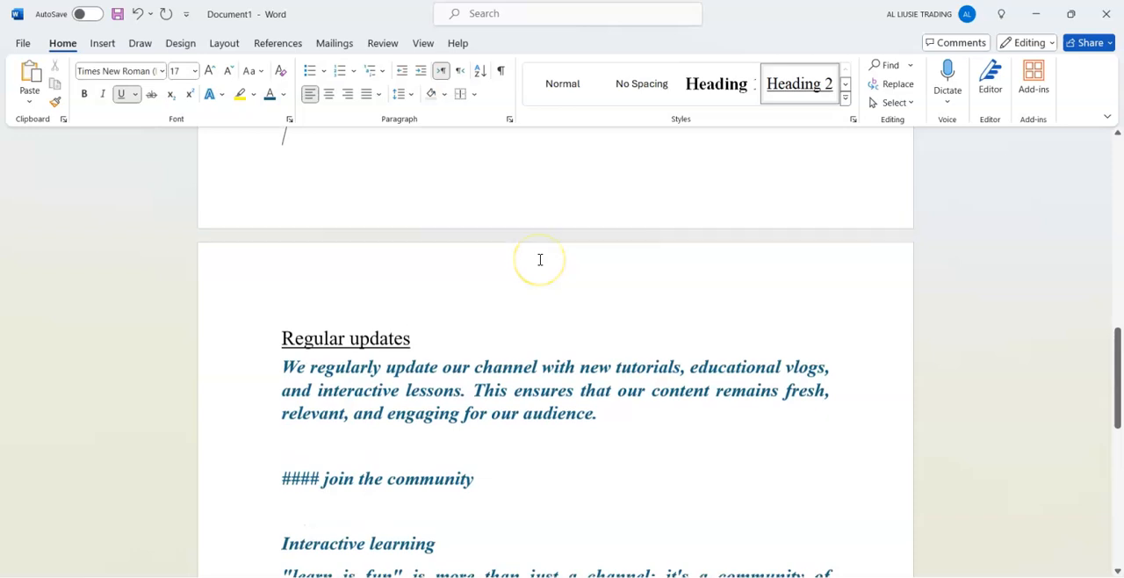
pyautogui.press('Down')
pyautogui.press('Down')
pyautogui.press('End')
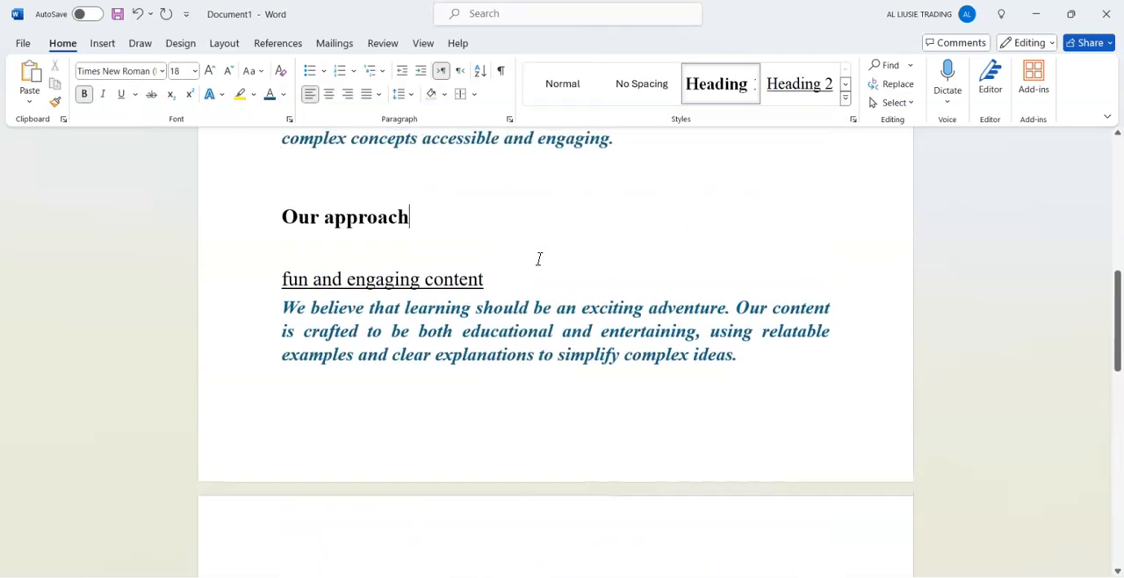
pyautogui.press('Down')
pyautogui.press('Down')
pyautogui.press('Down')
pyautogui.press('Down')
pyautogui.press('Down')
pyautogui.press('Down')
pyautogui.press('Down')
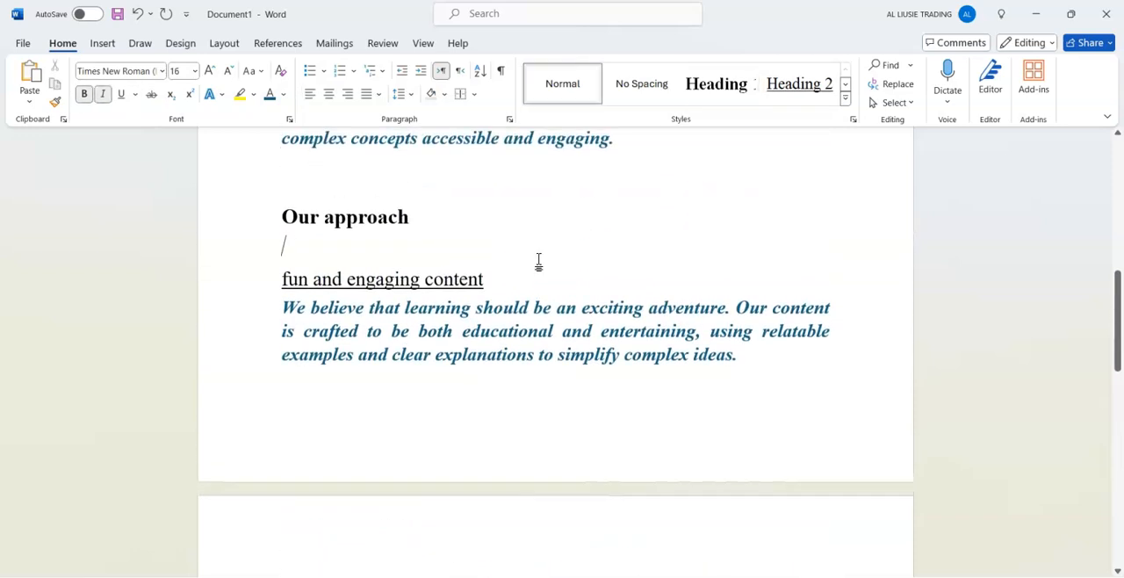
pyautogui.press('Down')
pyautogui.press('Down')
pyautogui.press('Down')
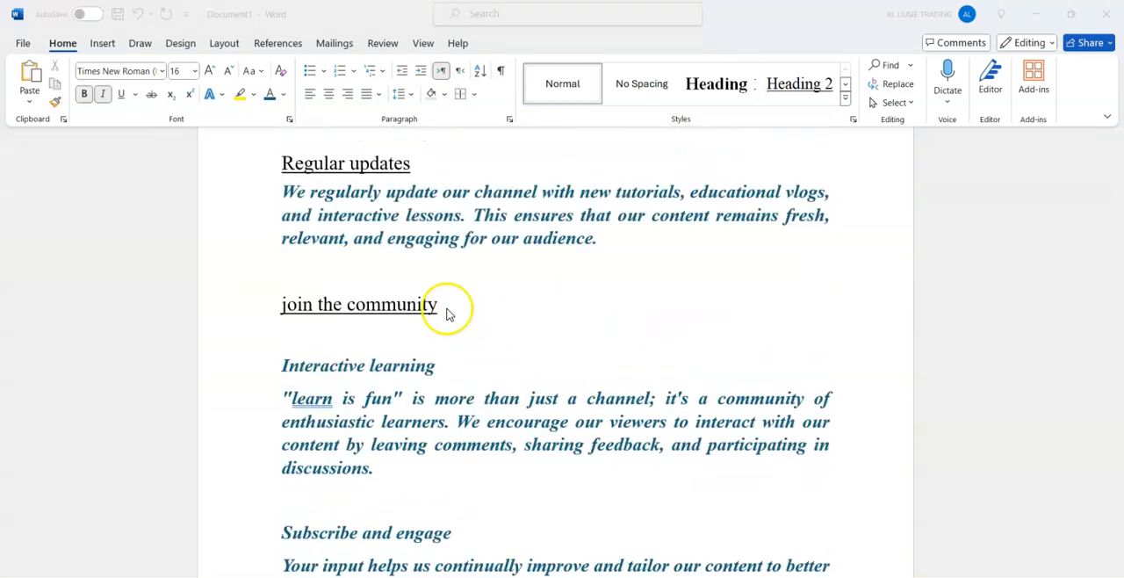
pyautogui.click(447, 308)
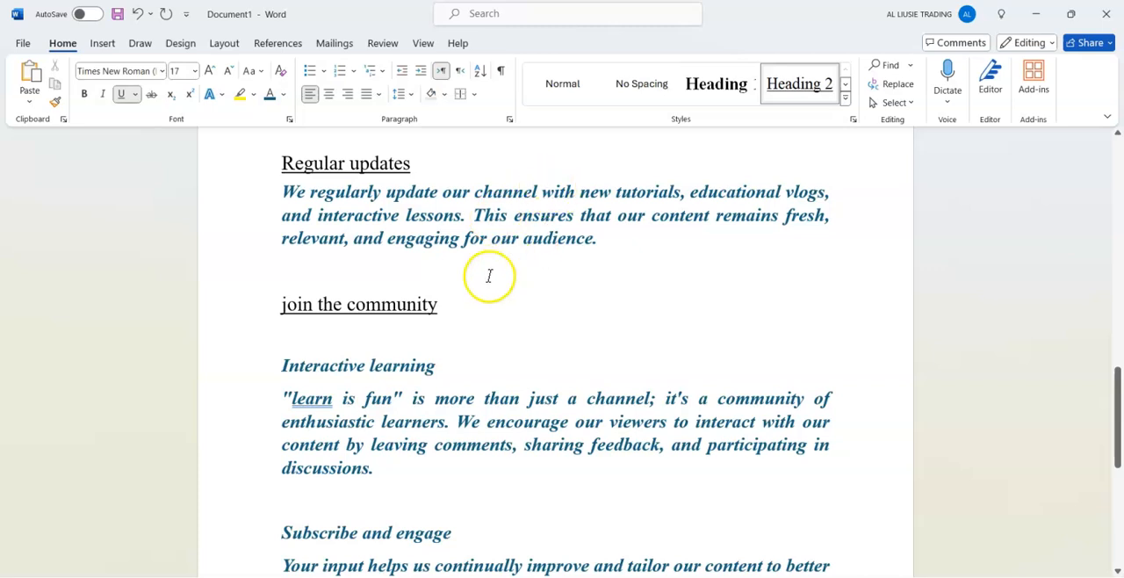
pyautogui.hotkey('ctrl', 'z')
pyautogui.hotkey('ctrl', 'z')
pyautogui.hotkey('ctrl', 'z')
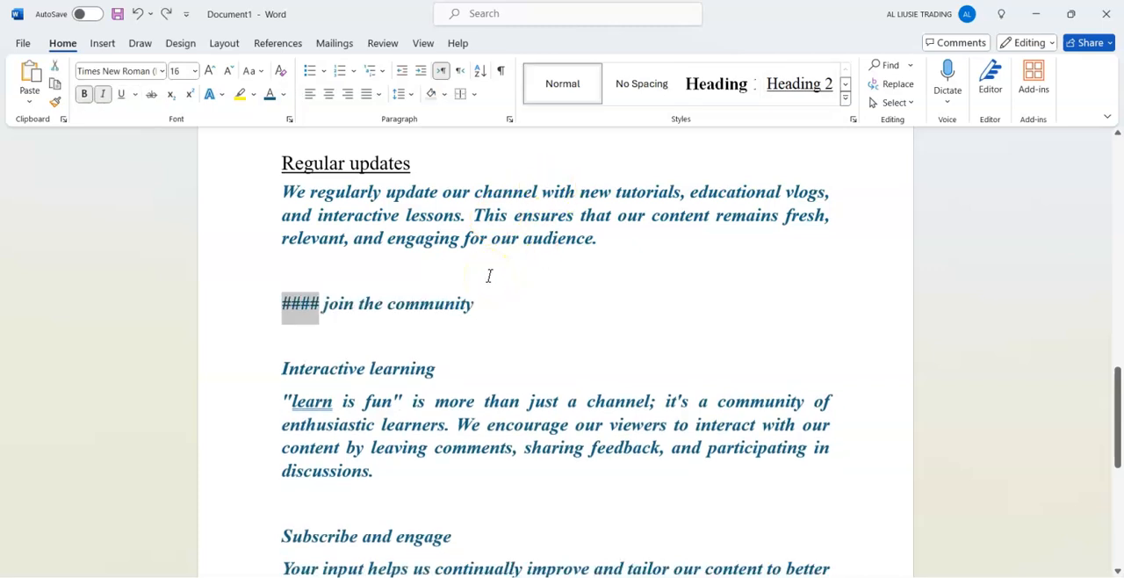
# Delete the "####" marks before "join the community" and apply the Heading 1 style to that line.
pyautogui.press('BackSpace')
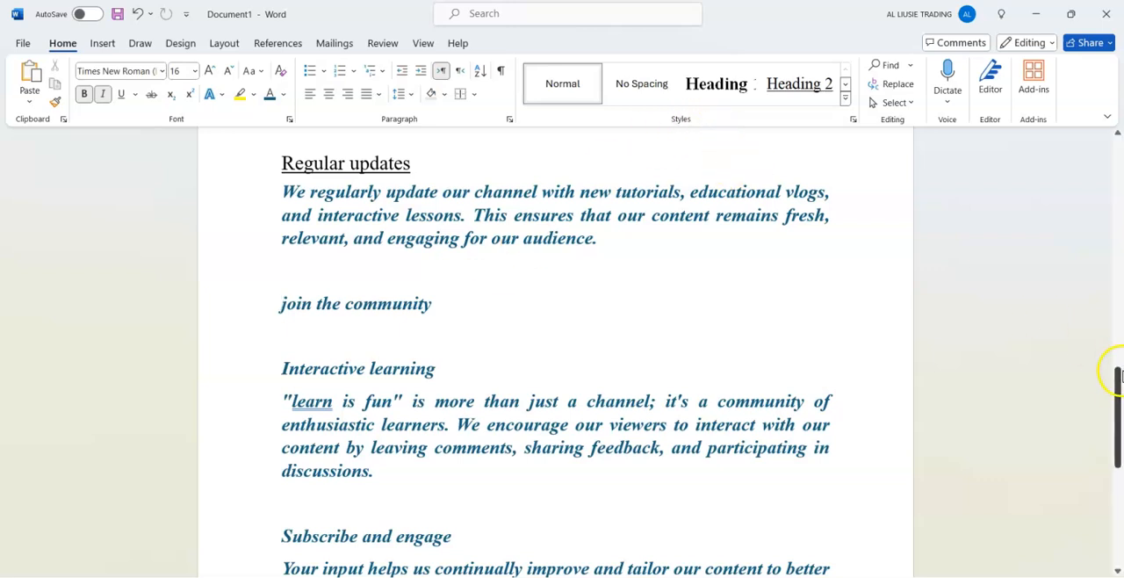
pyautogui.moveTo(1116, 385)
pyautogui.mouseDown()
pyautogui.moveTo(1116, 262)
pyautogui.moveTo(1116, 378)
pyautogui.mouseUp()
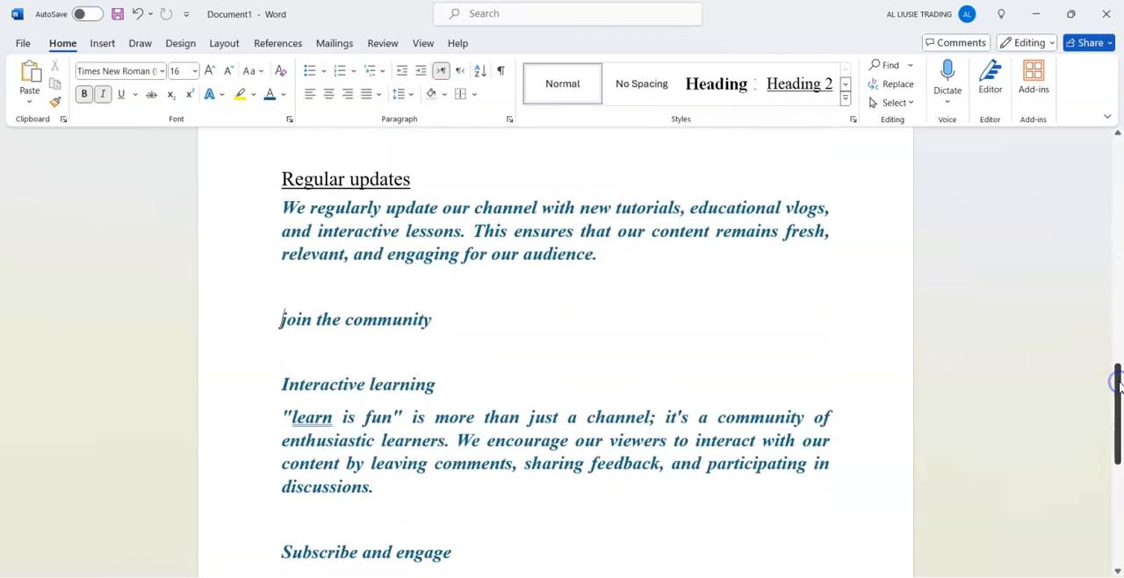
pyautogui.click(729, 84)
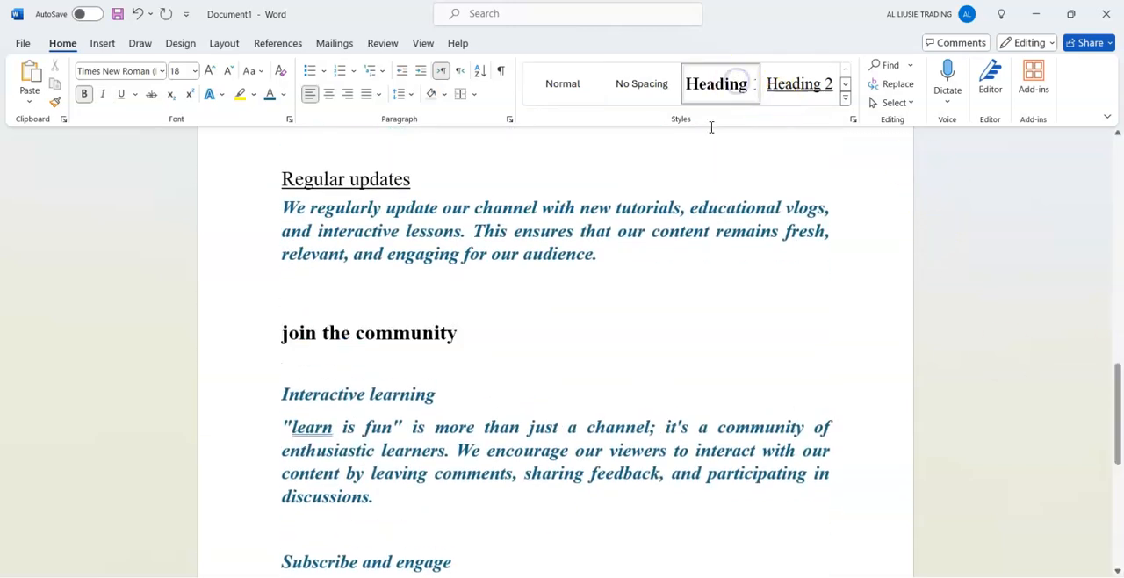
# Apply the Heading 2 style to "Interactive learning" and the Heading 1 style to "Subscribe and engage".
pyautogui.click(457, 395)
pyautogui.click(785, 83)
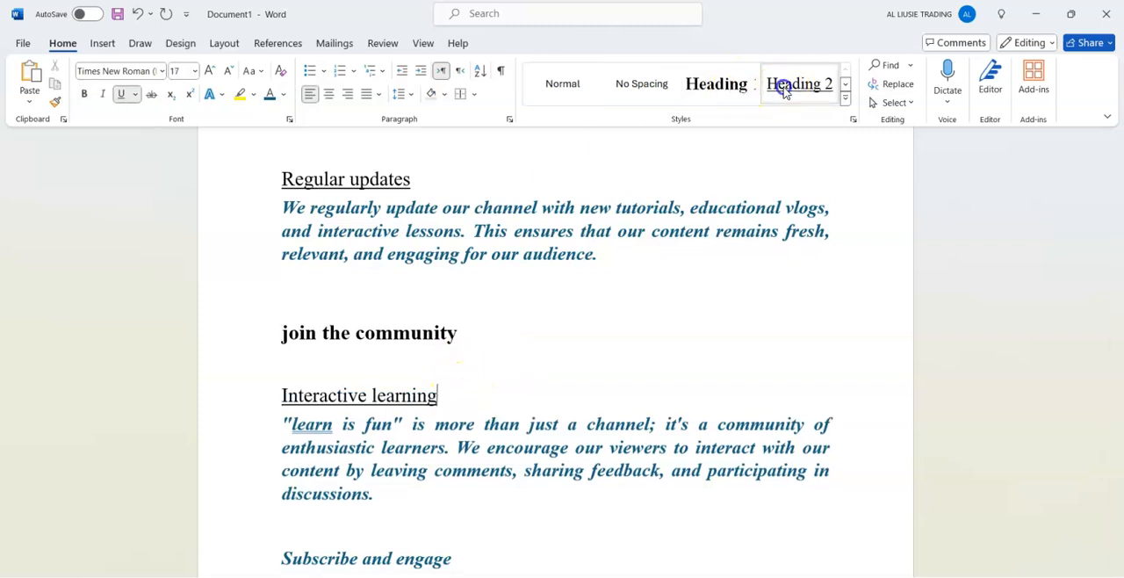
pyautogui.moveTo(1117, 406); pyautogui.dragTo(1118, 458)
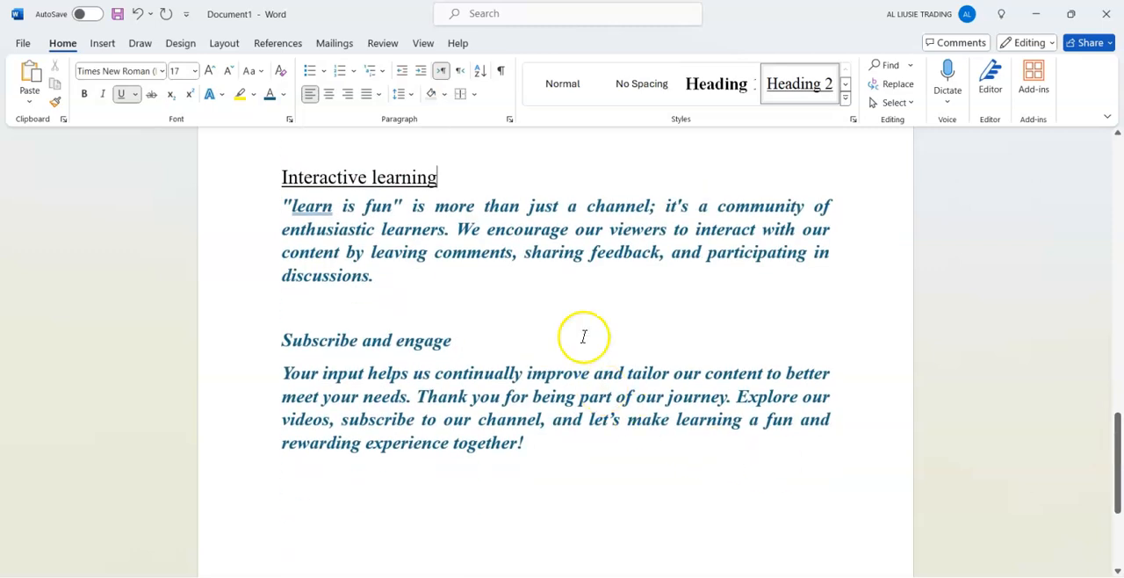
pyautogui.click(498, 338)
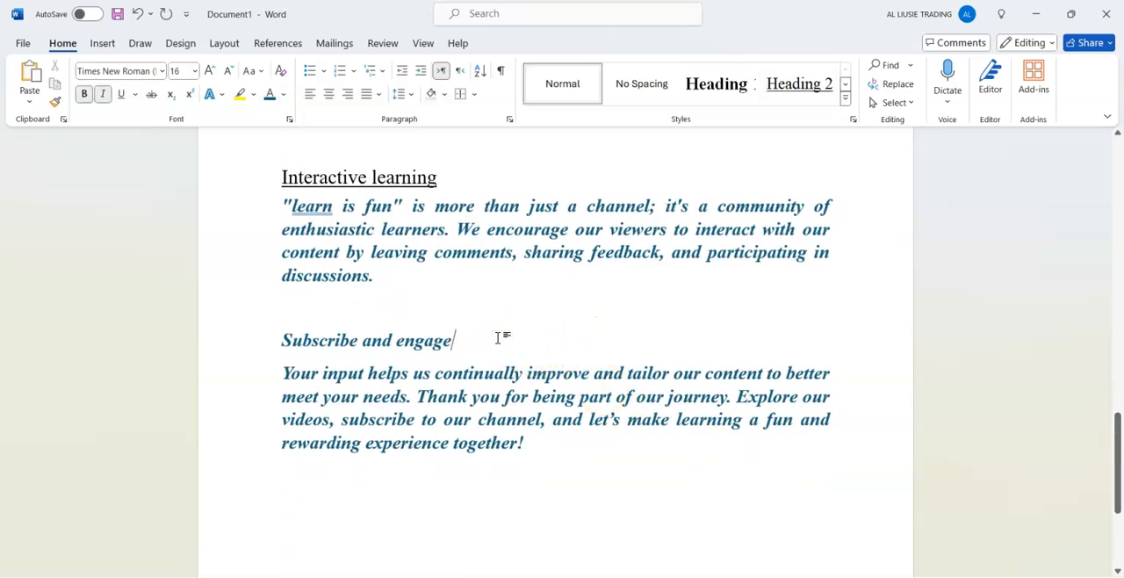
pyautogui.click(710, 98)
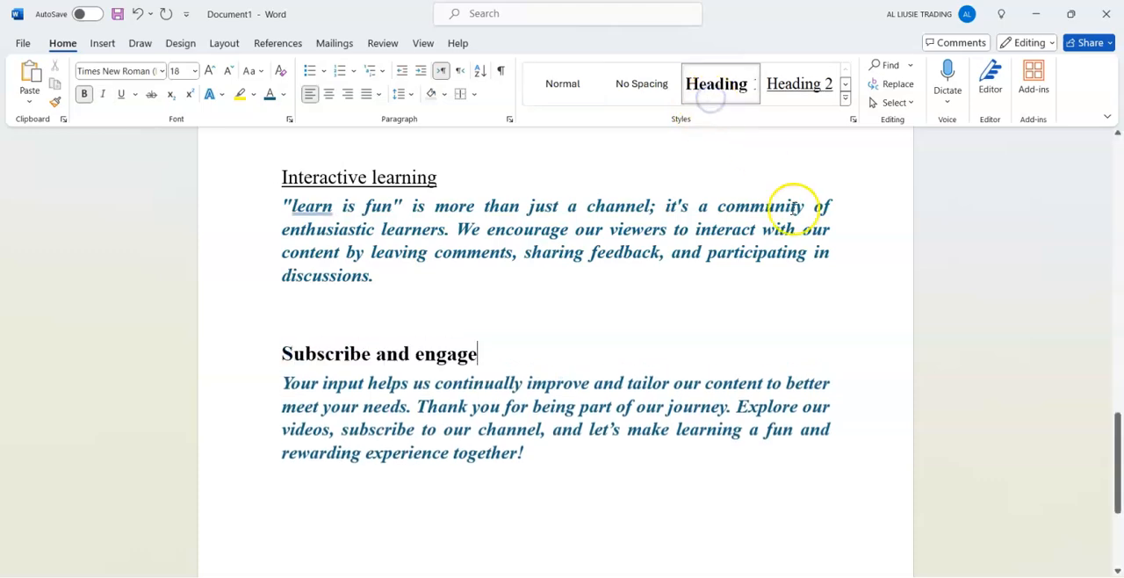
# Insert an empty line above the "About my channel" heading at the start of the document.
pyautogui.moveTo(1119, 450); pyautogui.dragTo(1118, 151)
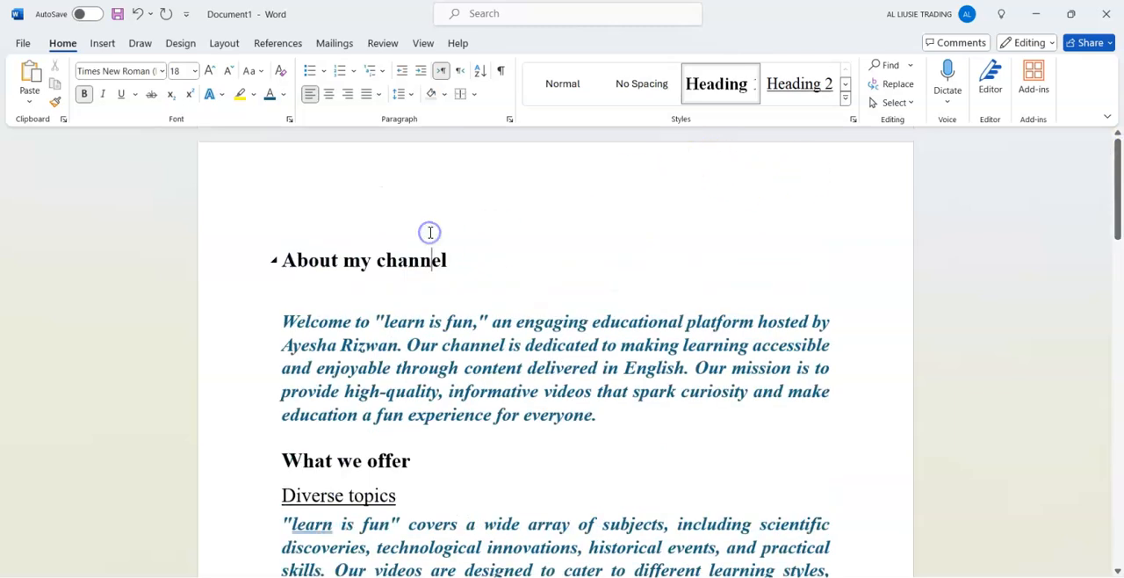
pyautogui.click(290, 210)
pyautogui.press('Return')
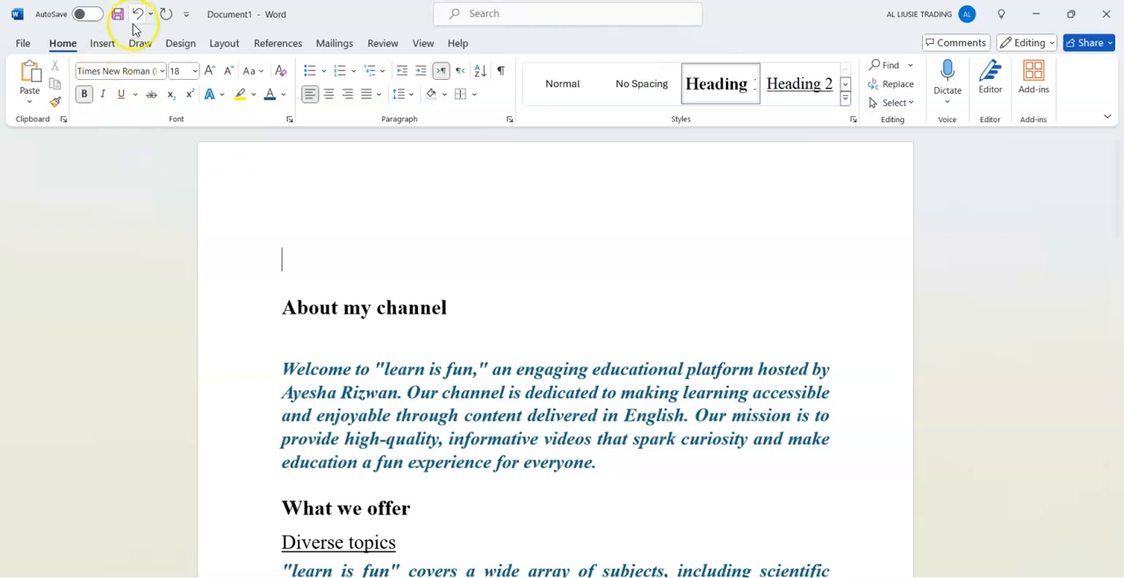
# Insert the built-in Automatic Table 1 table of contents on the empty line above "About my channel".
pyautogui.click(281, 39)
pyautogui.click(51, 93)
pyautogui.click(292, 195)
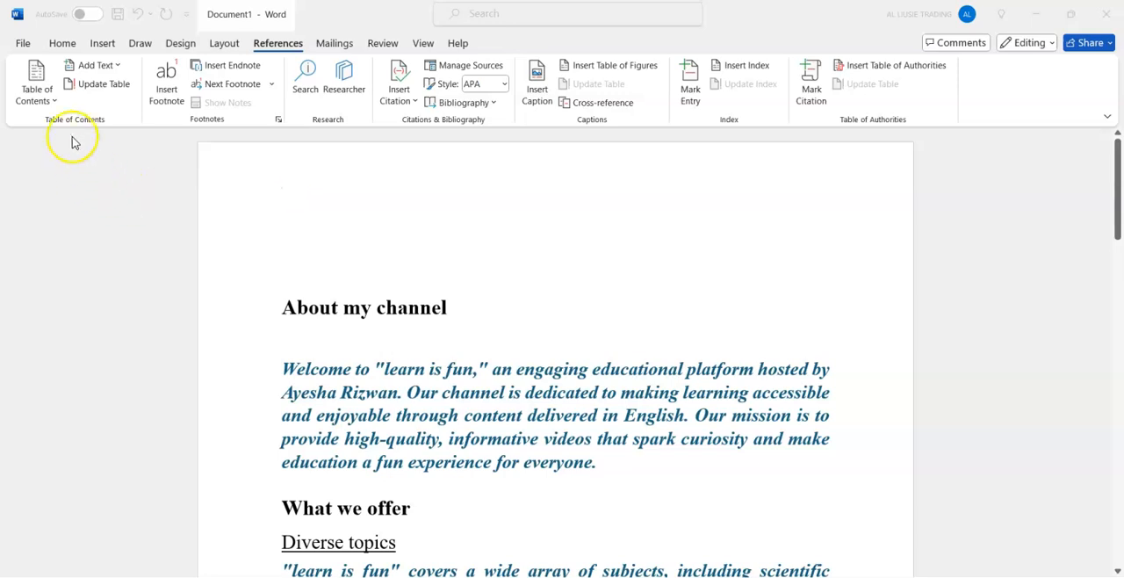
pyautogui.click(45, 98)
pyautogui.click(45, 96)
pyautogui.click(45, 97)
pyautogui.click(44, 98)
pyautogui.click(45, 98)
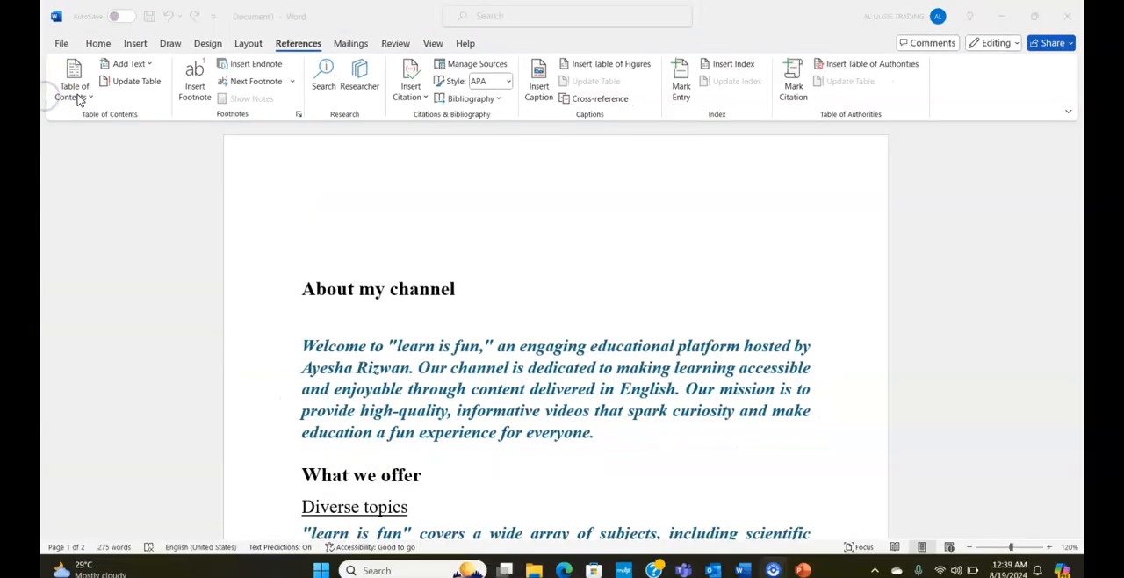
pyautogui.click(77, 94)
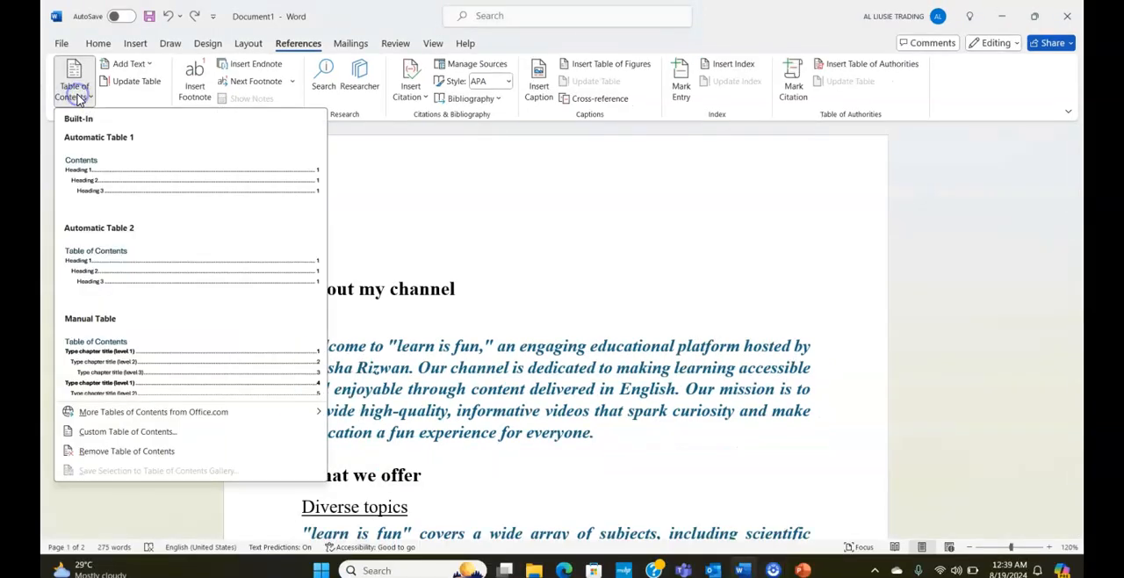
pyautogui.click(93, 192)
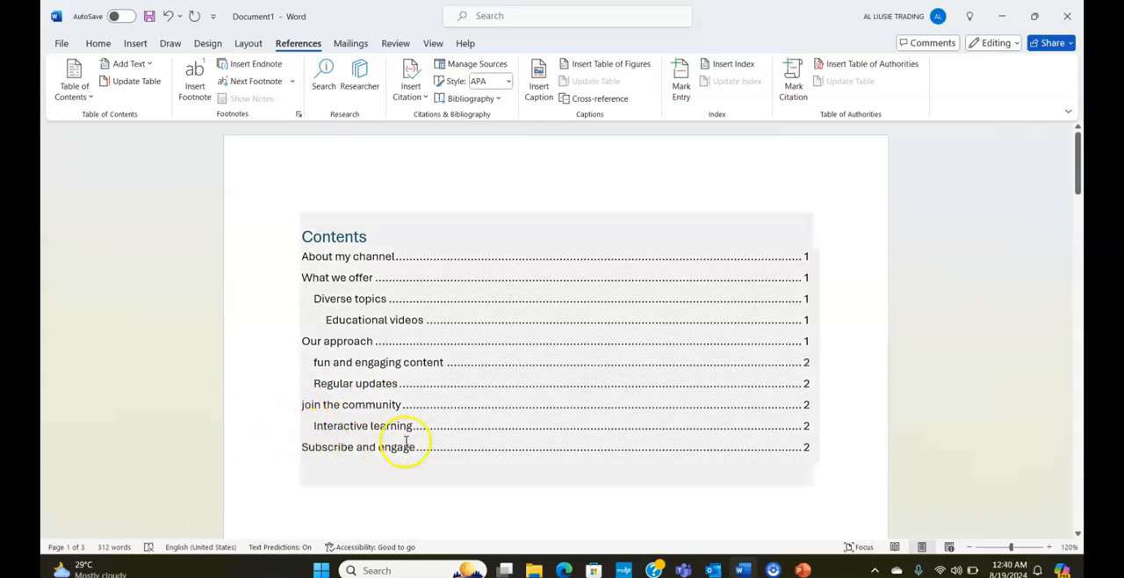
# Add right-aligned page numbers at the bottom of the pages and return to the body text.
pyautogui.scroll(-5, 387, 334)
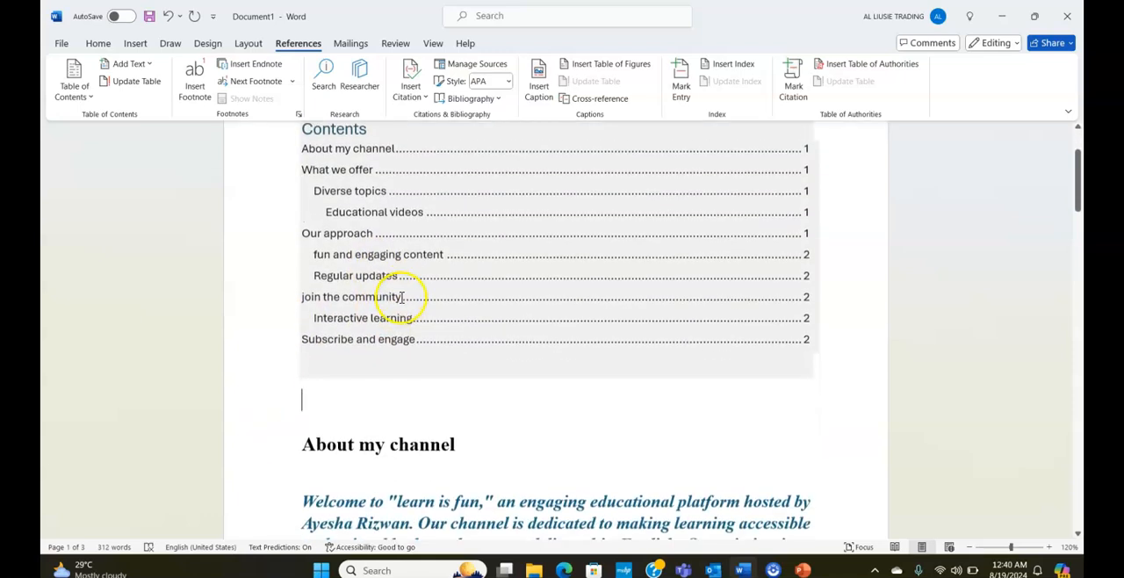
pyautogui.scroll(2, 394, 264)
pyautogui.scroll(2, 394, 263)
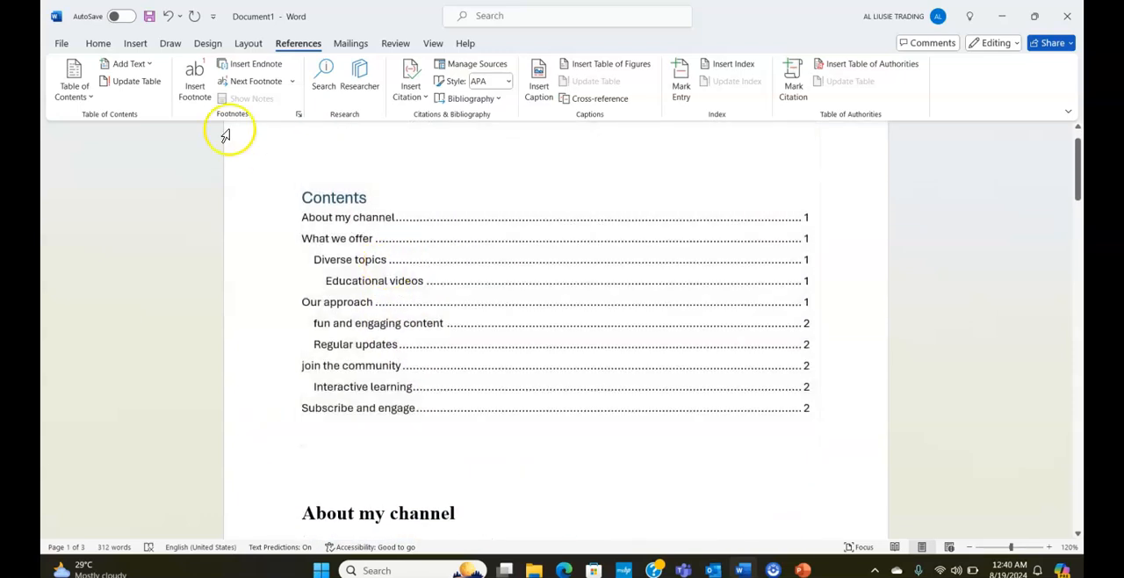
pyautogui.click(98, 45)
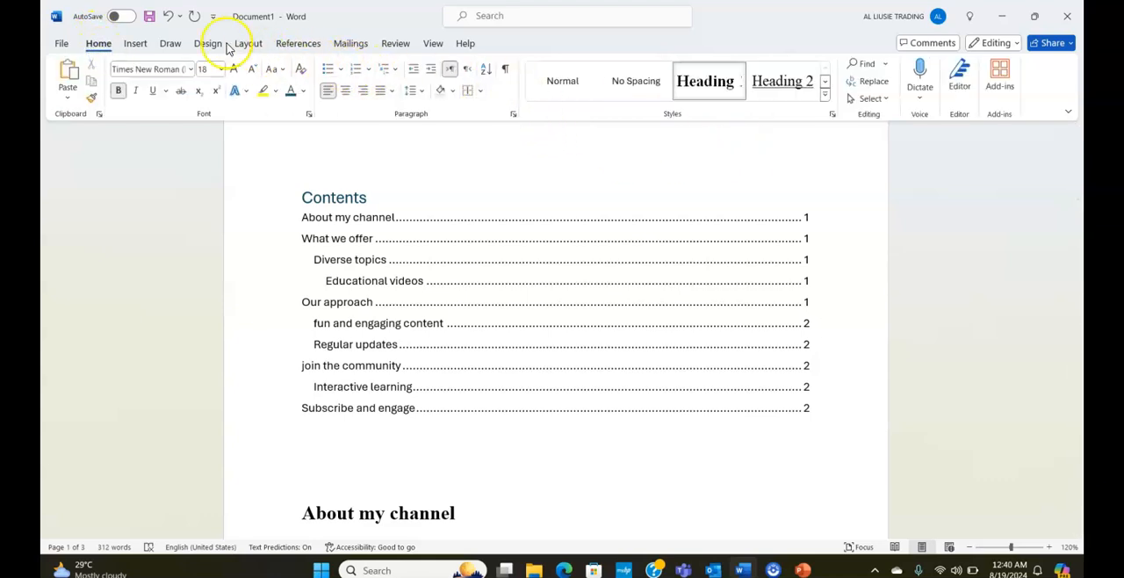
pyautogui.click(133, 44)
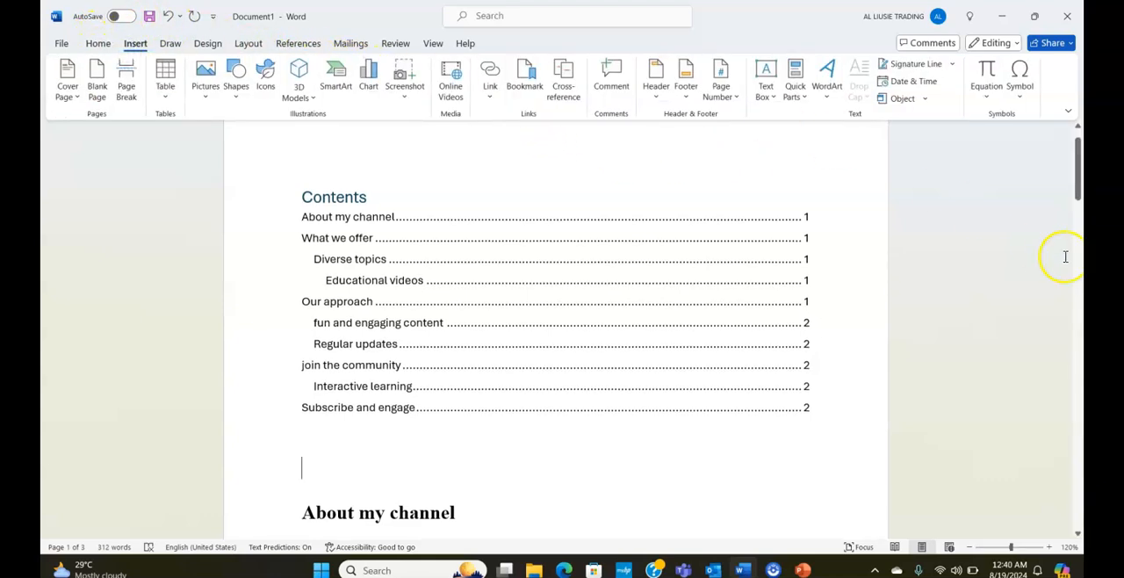
pyautogui.click(715, 94)
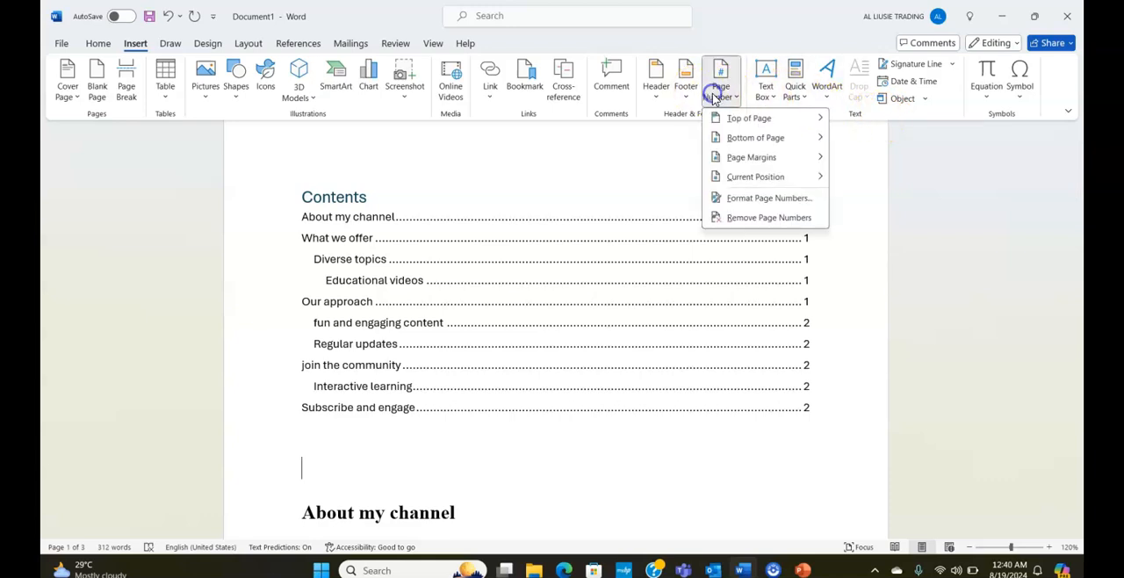
pyautogui.moveTo(711, 139)
pyautogui.click(626, 340)
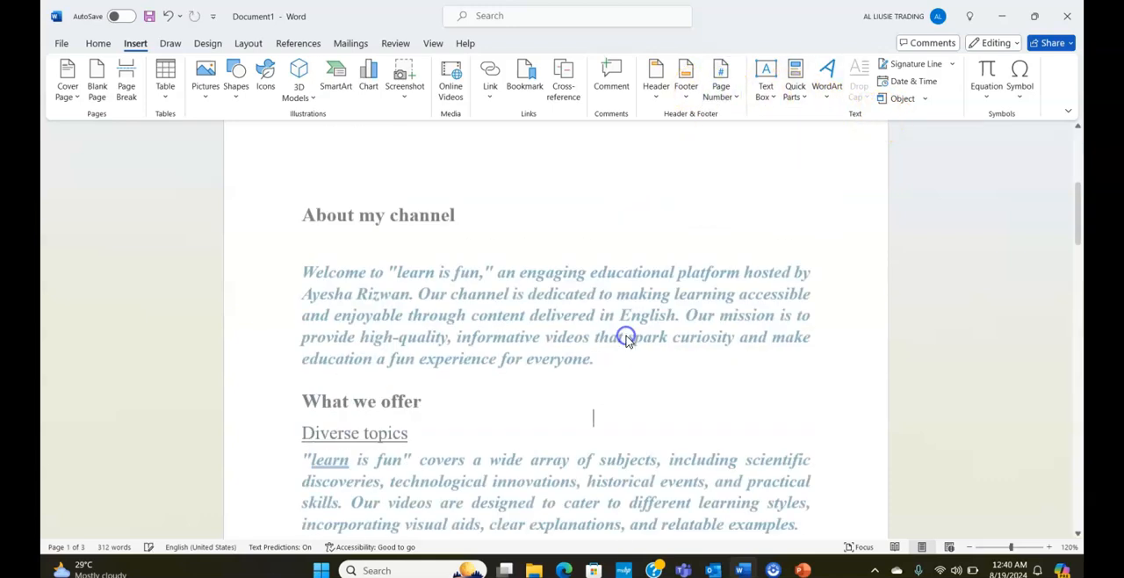
pyautogui.doubleClick(779, 300)
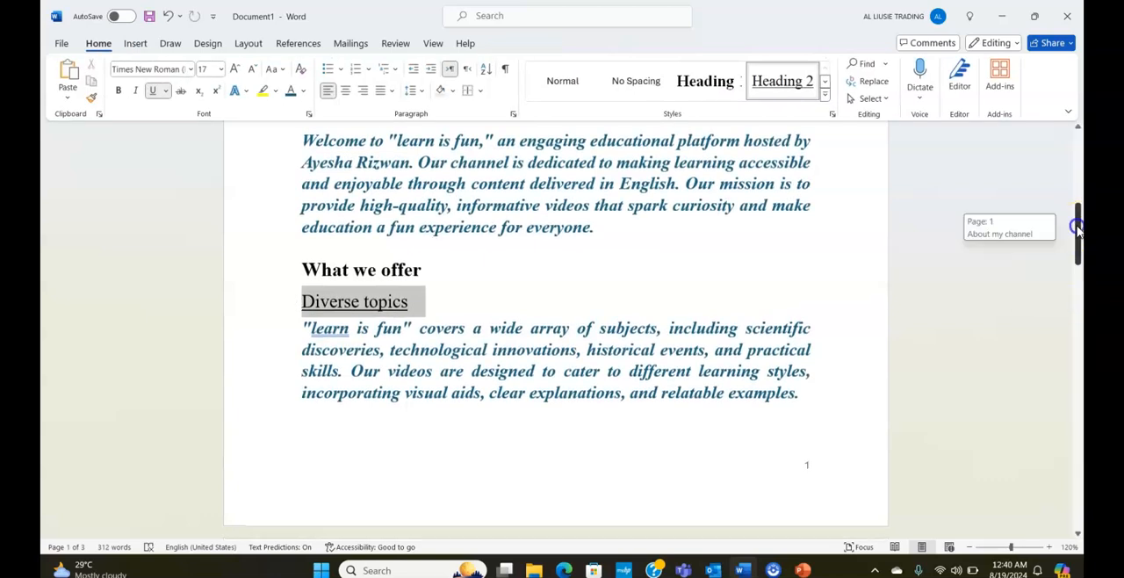
# Update the entire table of contents at the start of the document, including headings and page numbers.
pyautogui.moveTo(1079, 230); pyautogui.dragTo(1078, 141)
pyautogui.click(617, 276)
pyautogui.rightClick(618, 279)
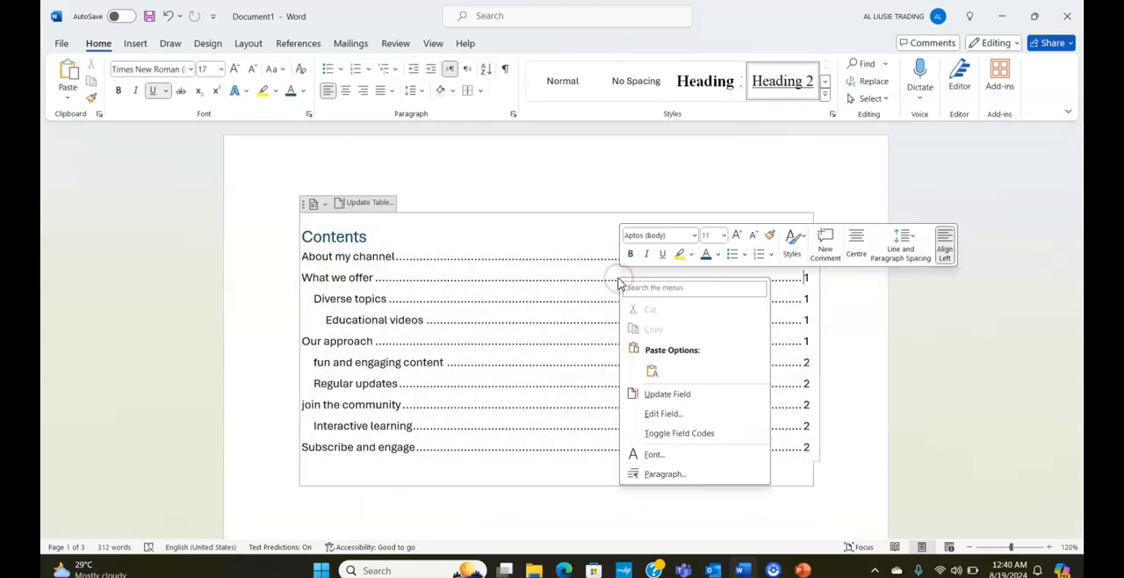
pyautogui.click(649, 395)
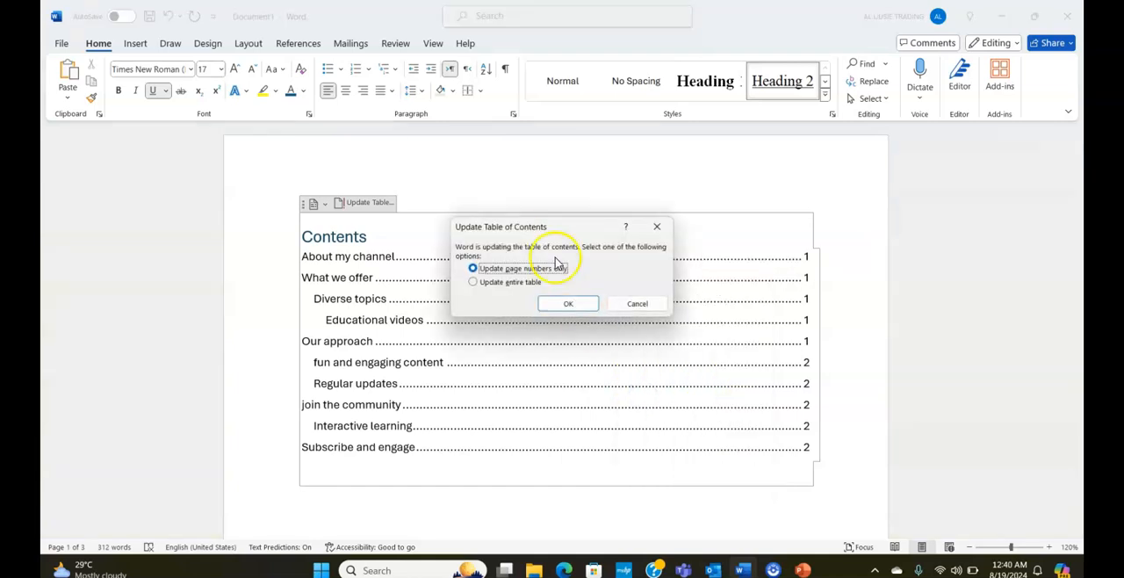
pyautogui.click(529, 282)
pyautogui.click(568, 303)
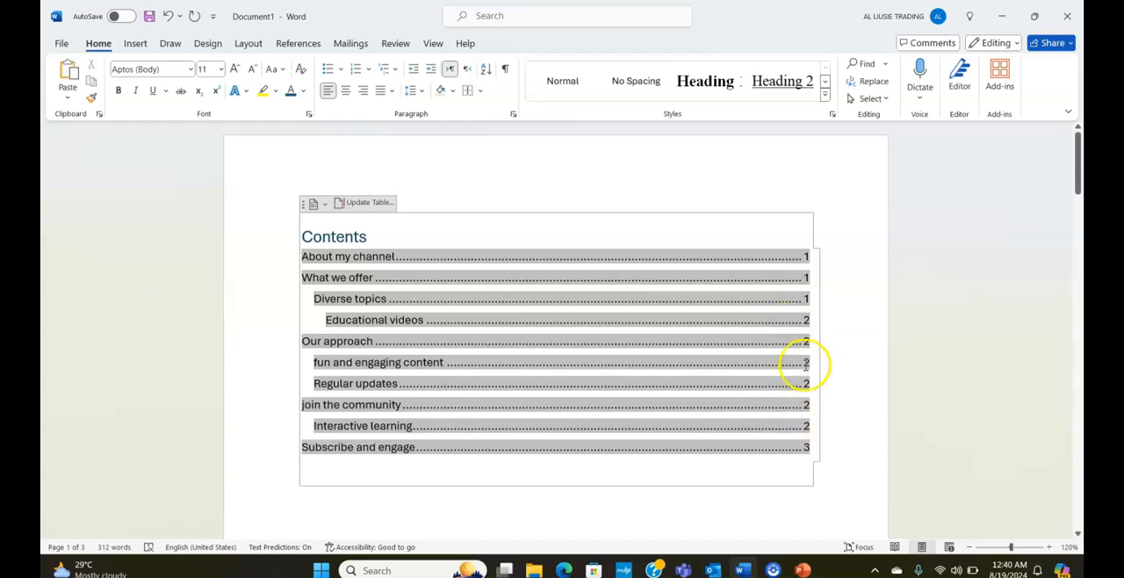
# Check the headings and page numbers across the document's pages against the updated table of contents.
pyautogui.scroll(-2, 950, 333)
pyautogui.scroll(-20, 950, 334)
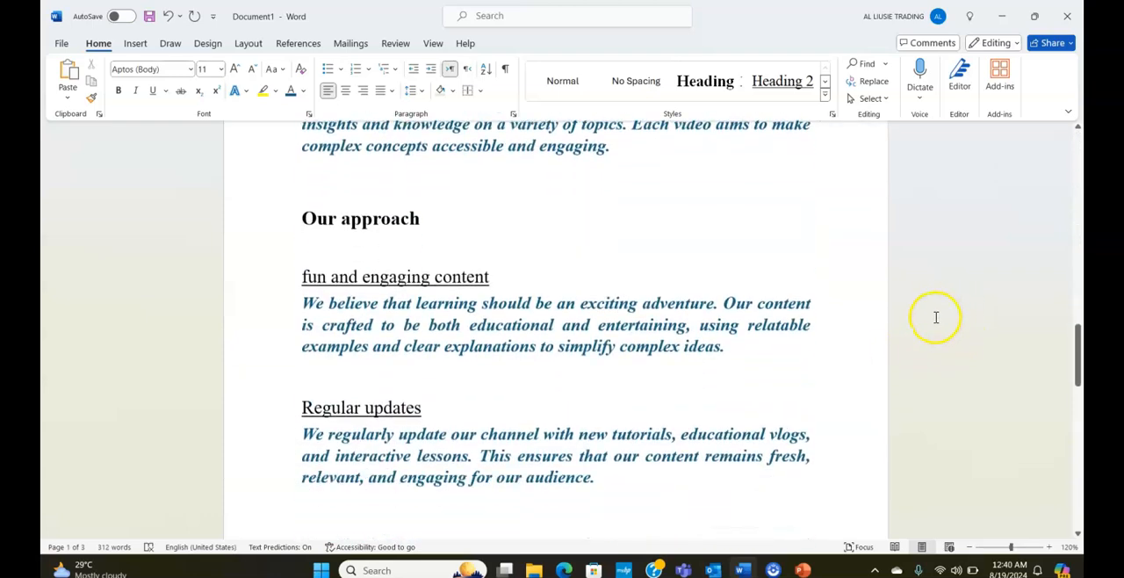
pyautogui.scroll(-4, 938, 299)
pyautogui.scroll(12, 722, 269)
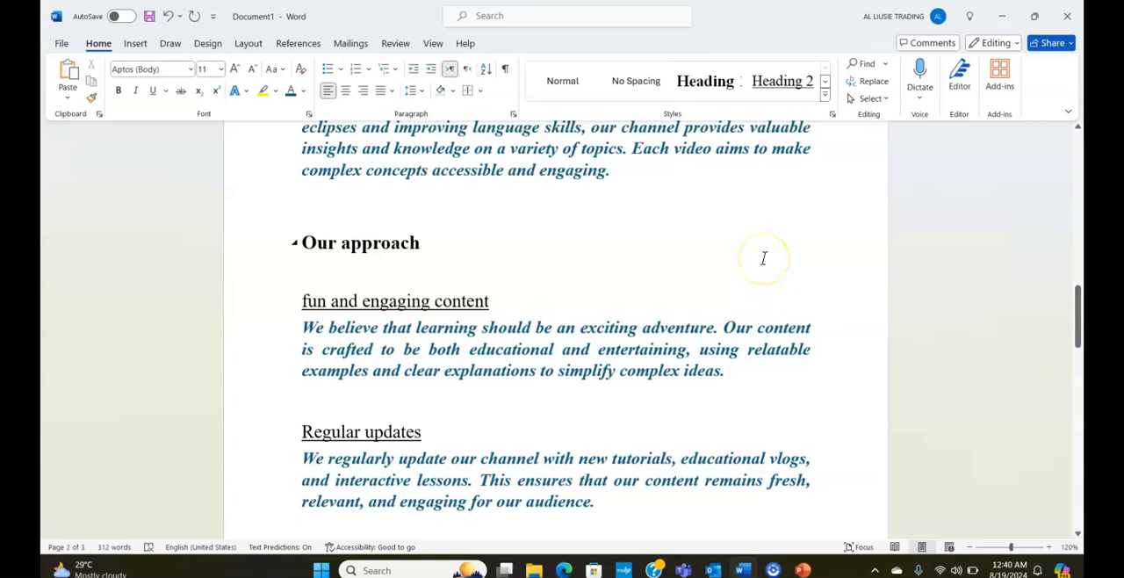
pyautogui.keyDown('ctrl'); pyautogui.scroll(-7, 763, 258); pyautogui.keyUp('ctrl')
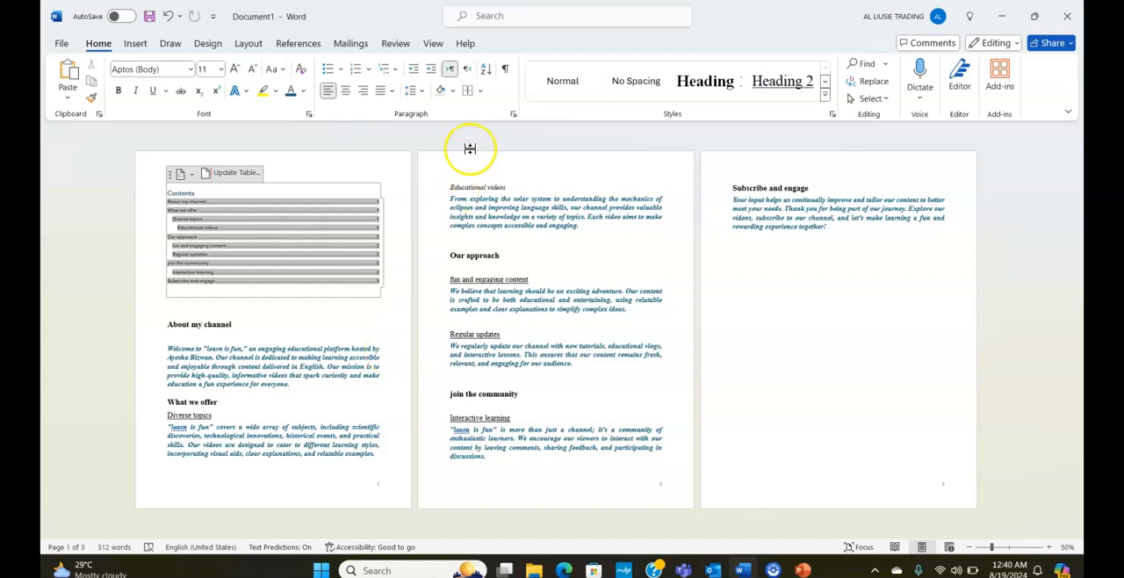
pyautogui.keyDown('ctrl'); pyautogui.scroll(7, 477, 251); pyautogui.keyUp('ctrl')
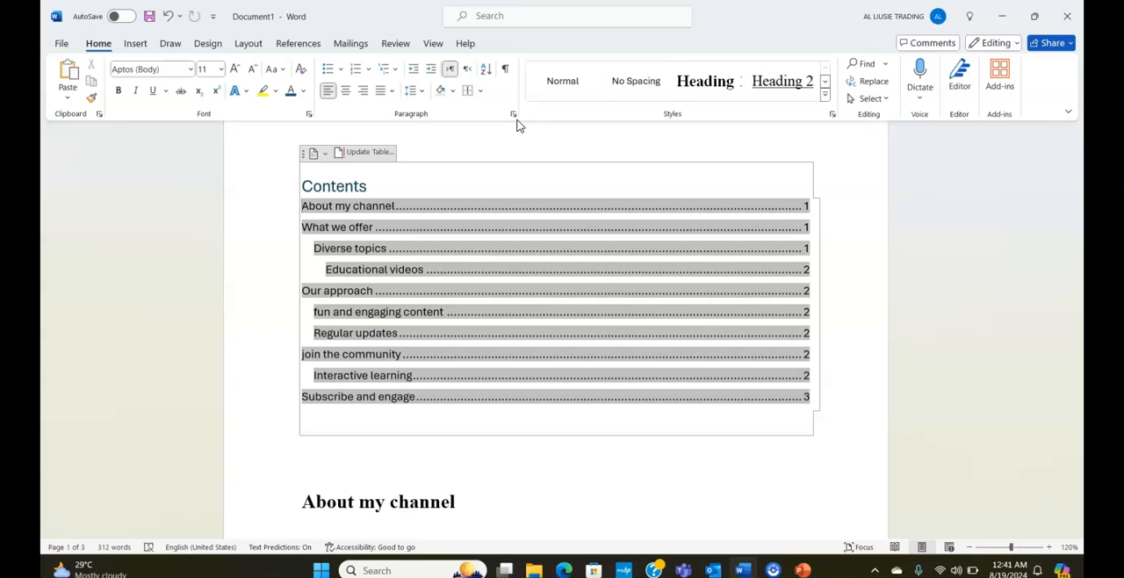
# Bring up the reference commands for working with the table of contents.
pyautogui.click(298, 43)
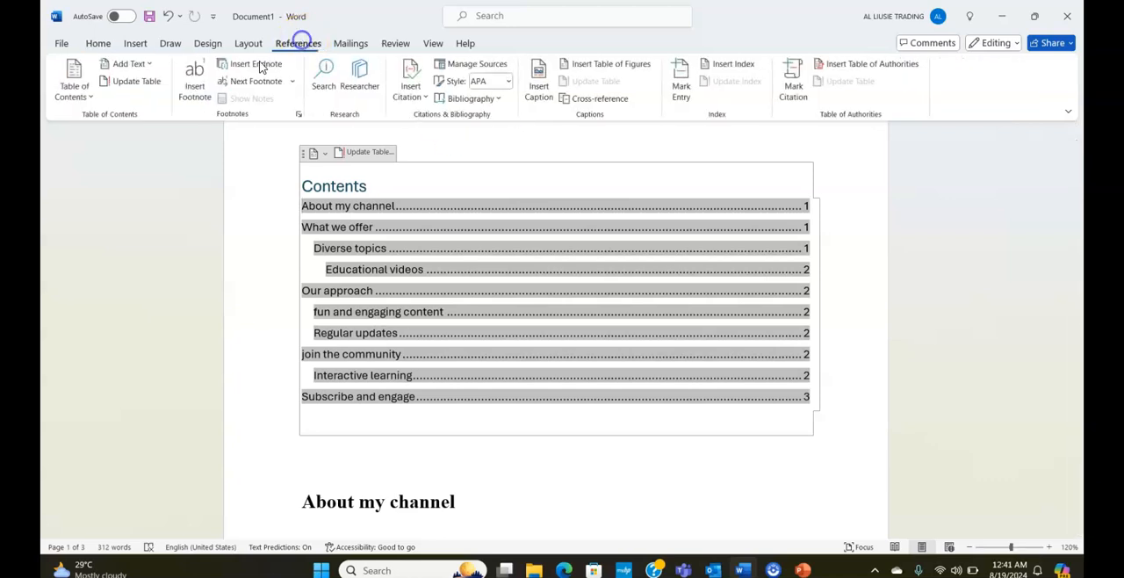